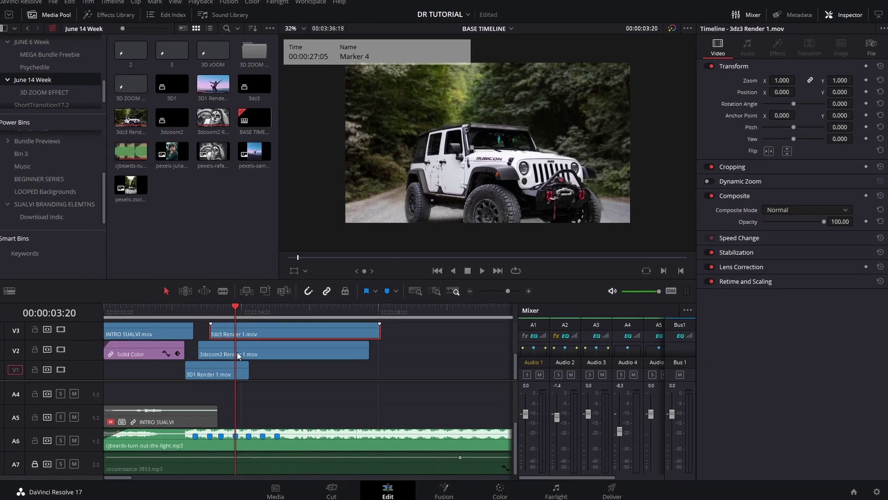
# Open the 3D ZOOM composition on the Fusion page, cancelling the new-composition dialog, and shift MediaOut1 left.
pyautogui.click(123, 80)
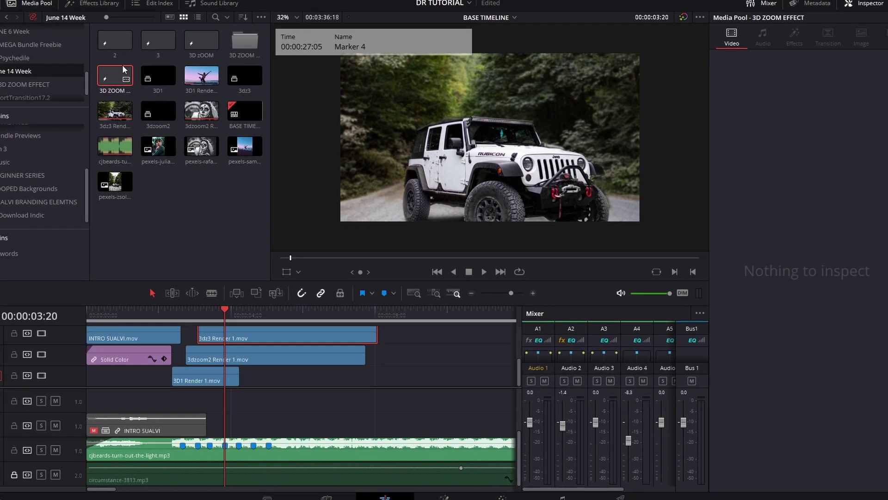
pyautogui.rightClick(171, 232)
pyautogui.click(157, 216)
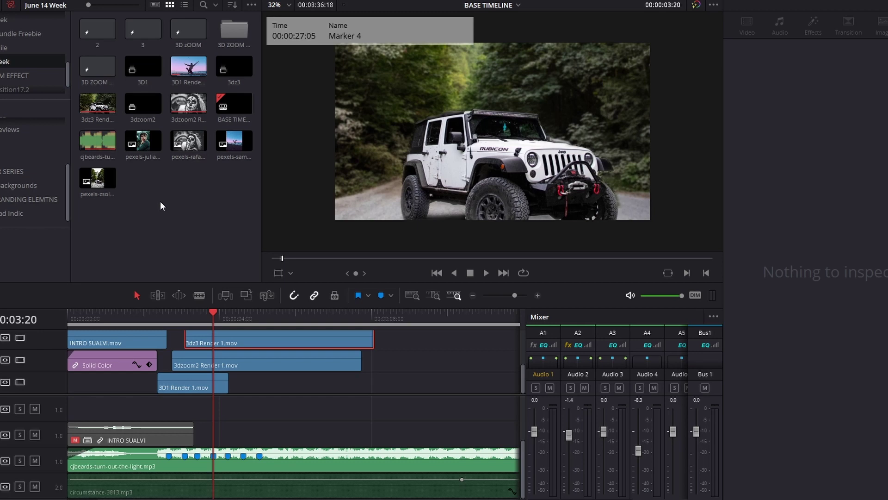
pyautogui.rightClick(167, 205)
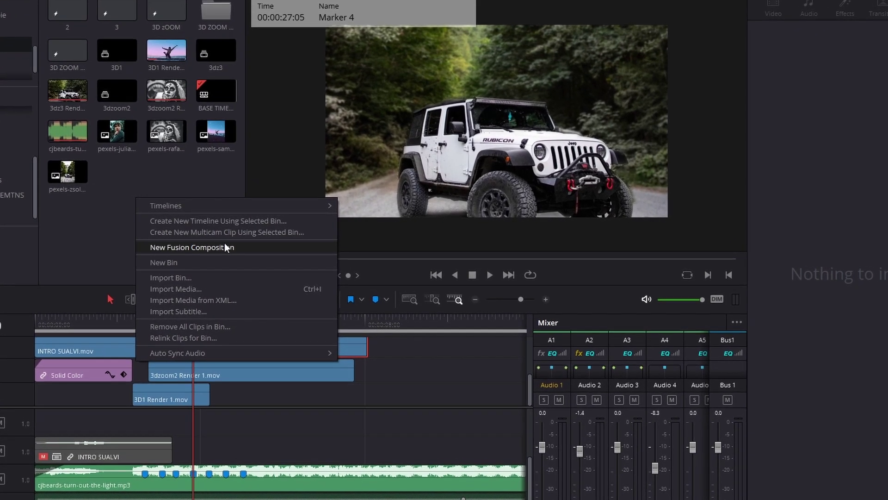
pyautogui.click(226, 247)
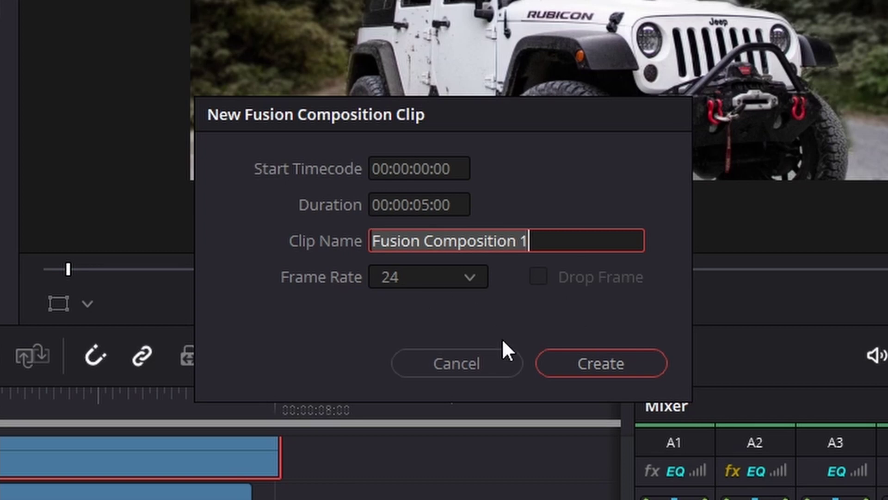
pyautogui.click(484, 363)
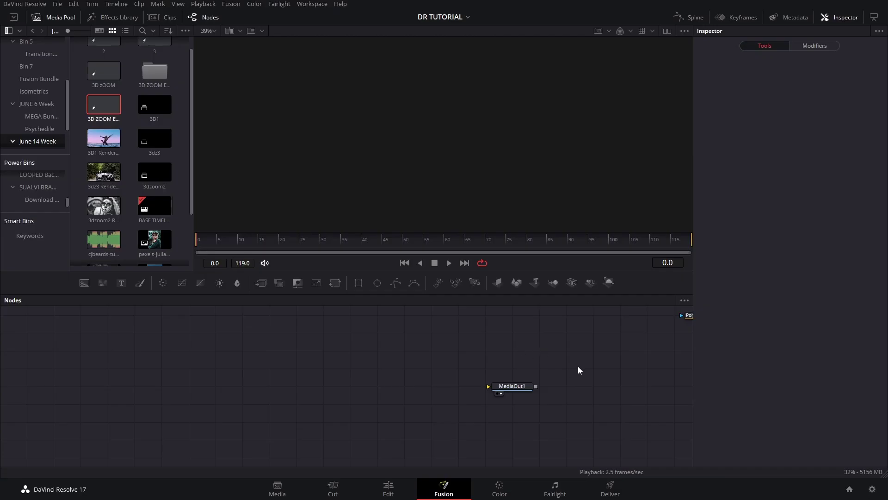
pyautogui.moveTo(578, 365)
pyautogui.mouseDown()
pyautogui.moveTo(592, 372)
pyautogui.moveTo(567, 353)
pyautogui.mouseUp()
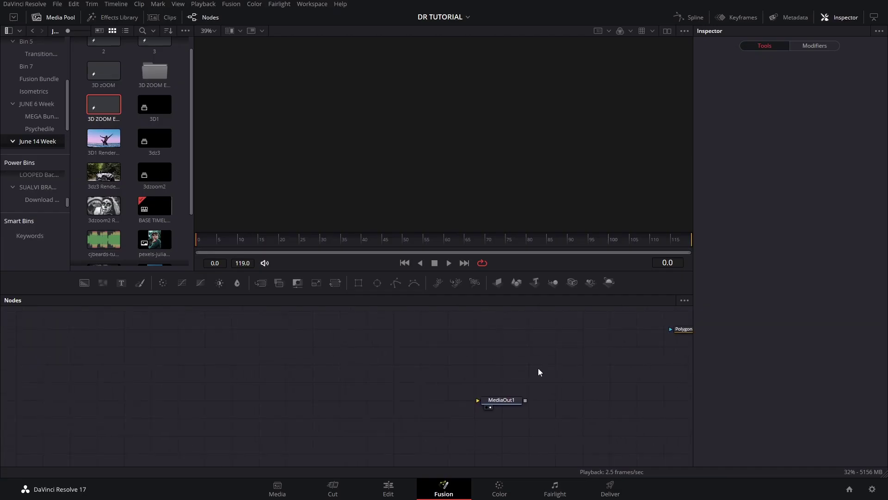
pyautogui.moveTo(486, 364); pyautogui.dragTo(460, 363)
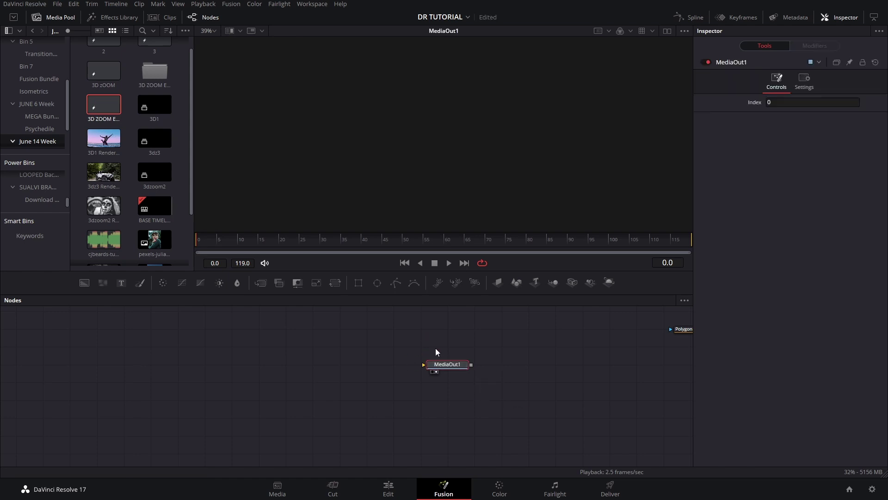
# Add Background1 left of MediaOut1 and set its Alpha to 0.
pyautogui.click(84, 284)
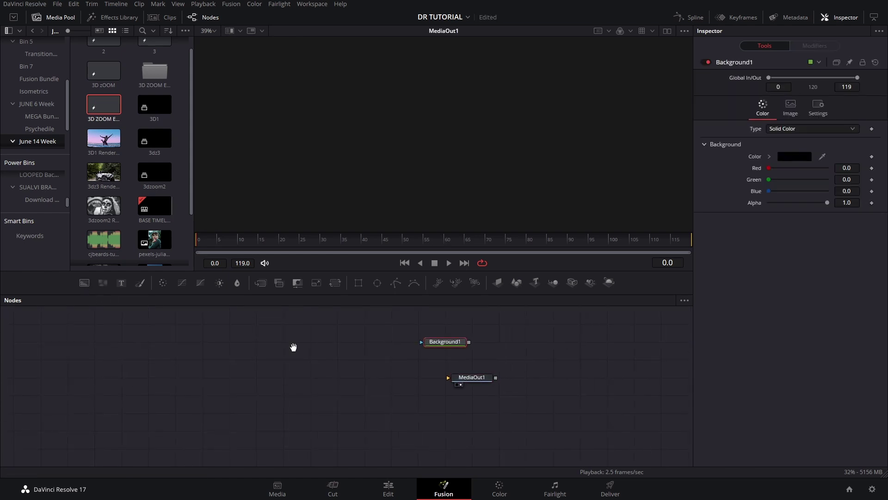
pyautogui.moveTo(346, 331); pyautogui.dragTo(333, 365)
pyautogui.moveTo(824, 202); pyautogui.dragTo(768, 203)
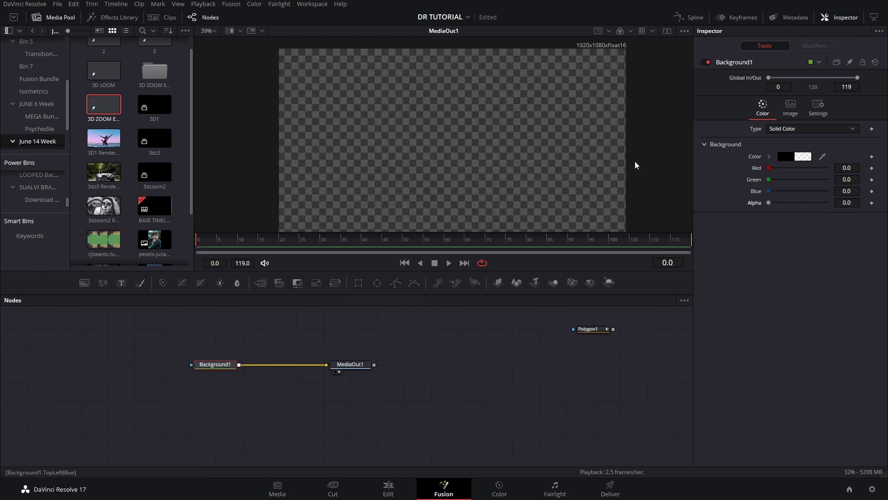
pyautogui.scroll(-2, 551, 129)
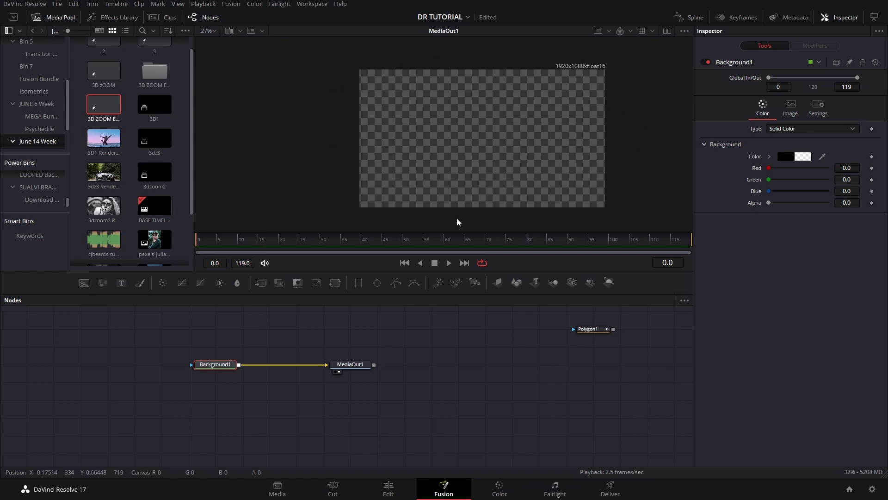
# Move Polygon1 up and left, closer to the other nodes.
pyautogui.click(600, 329)
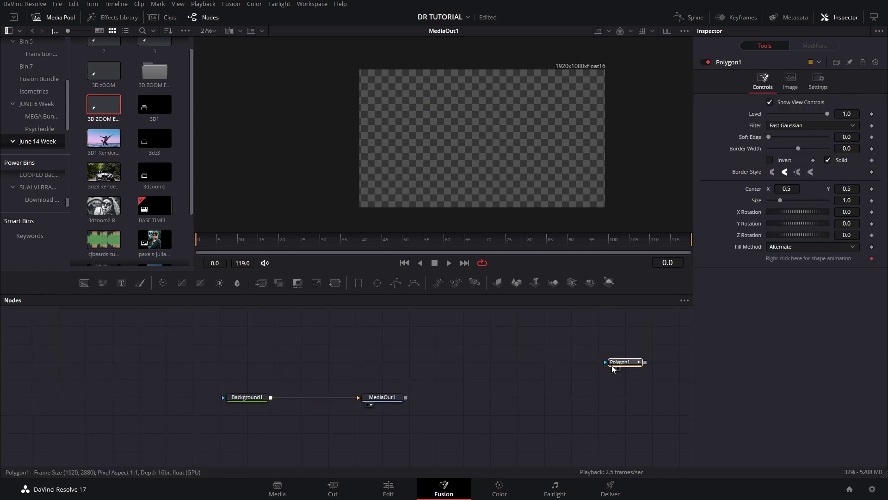
pyautogui.moveTo(627, 361); pyautogui.dragTo(491, 343)
pyautogui.scroll(-1, 165, 230)
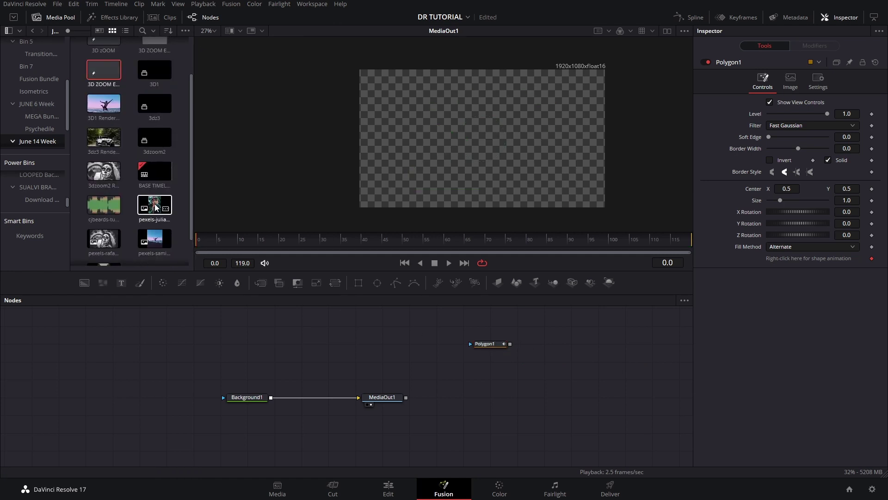
# Bring in pexels-juliana-stein-2083751.jpg as MediaIn1, merge it over Background1 via Merge1, and view Merge1.
pyautogui.moveTo(156, 208); pyautogui.dragTo(301, 326)
pyautogui.moveTo(382, 397); pyautogui.dragTo(436, 397)
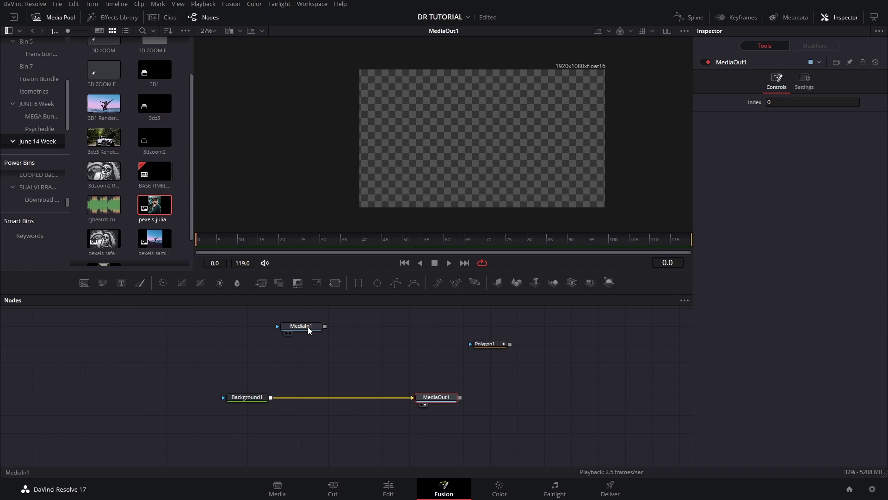
pyautogui.moveTo(309, 330); pyautogui.dragTo(271, 397)
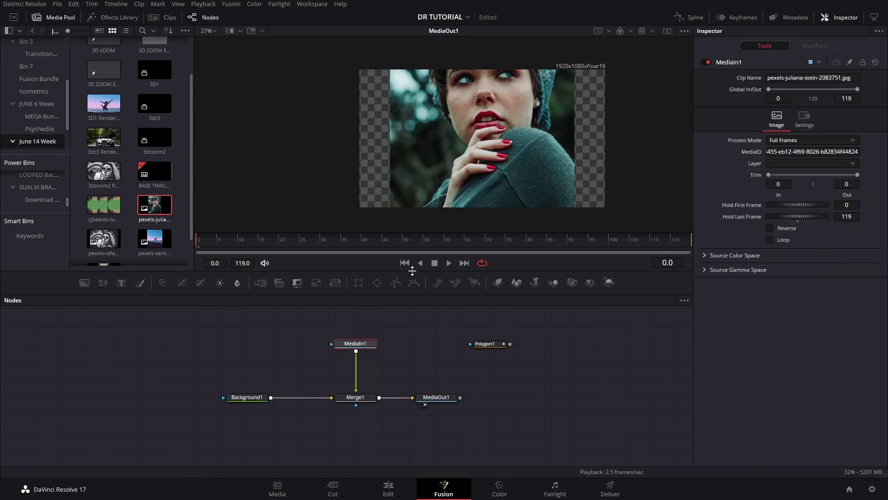
pyautogui.press('1')
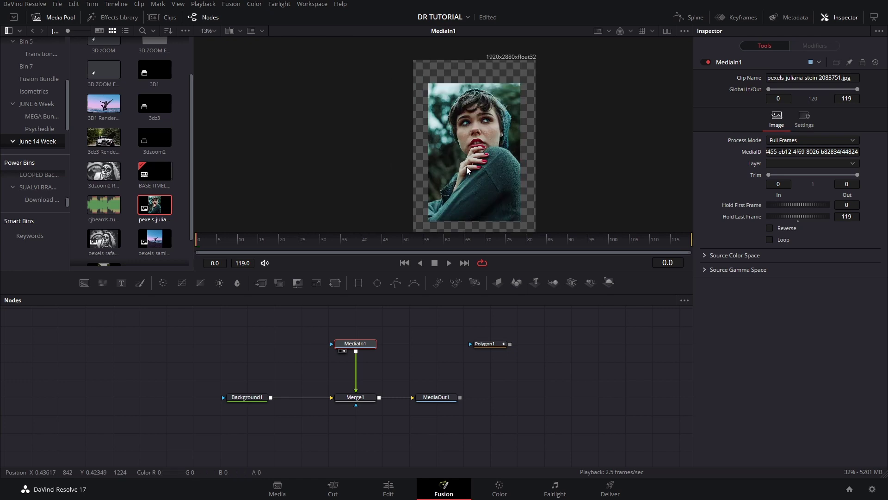
pyautogui.scroll(2, 466, 167)
pyautogui.scroll(3, 537, 108)
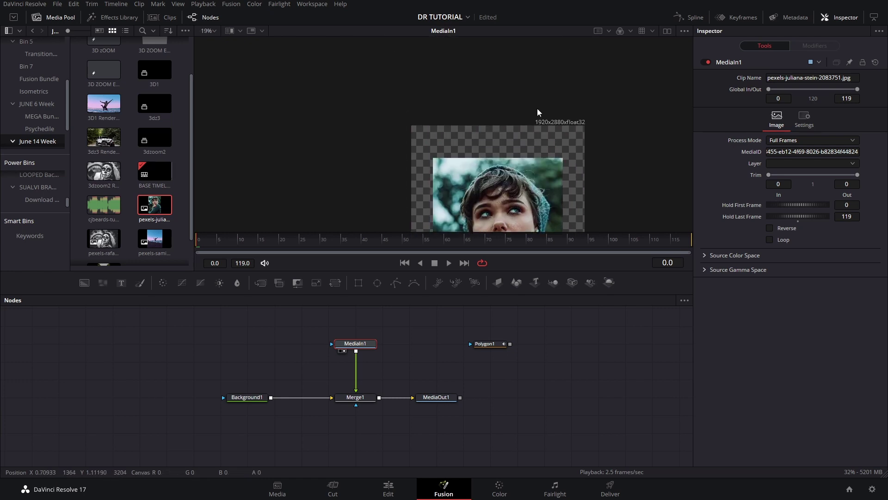
pyautogui.scroll(-3, 554, 95)
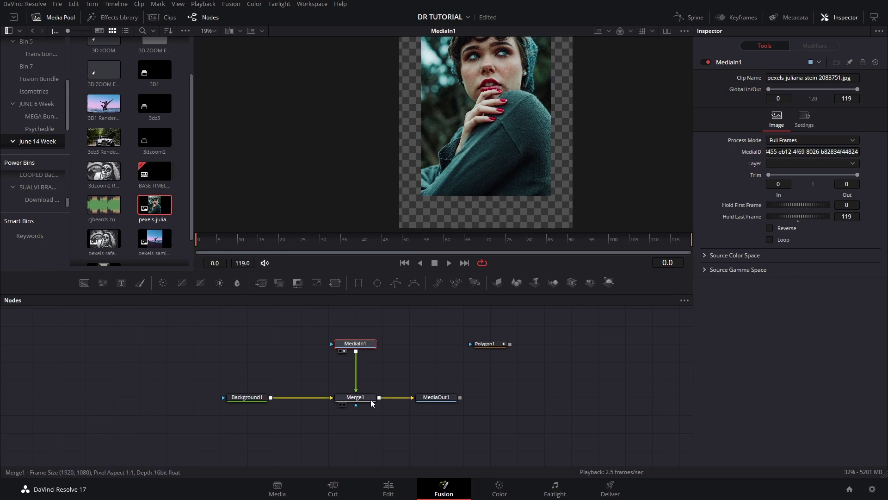
pyautogui.click(348, 398)
pyautogui.press('1')
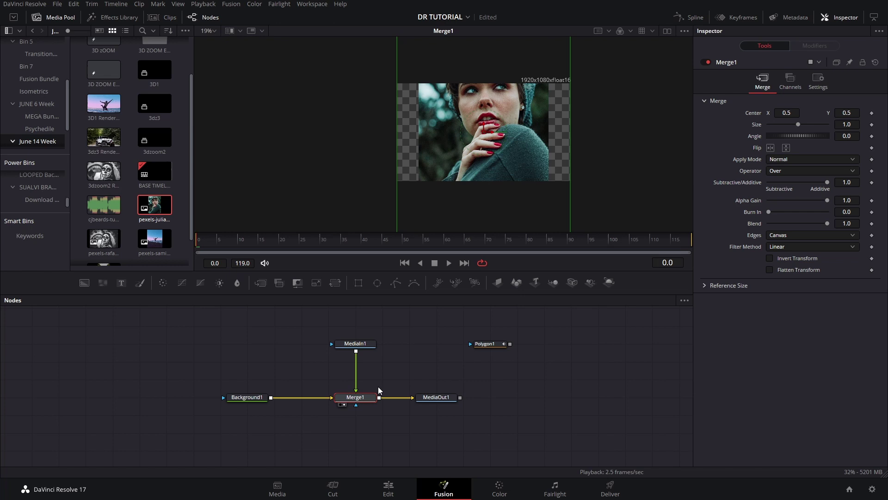
# View MediaIn1 alone and trace polygon points along the woman's shoulder outline.
pyautogui.click(362, 348)
pyautogui.press('1')
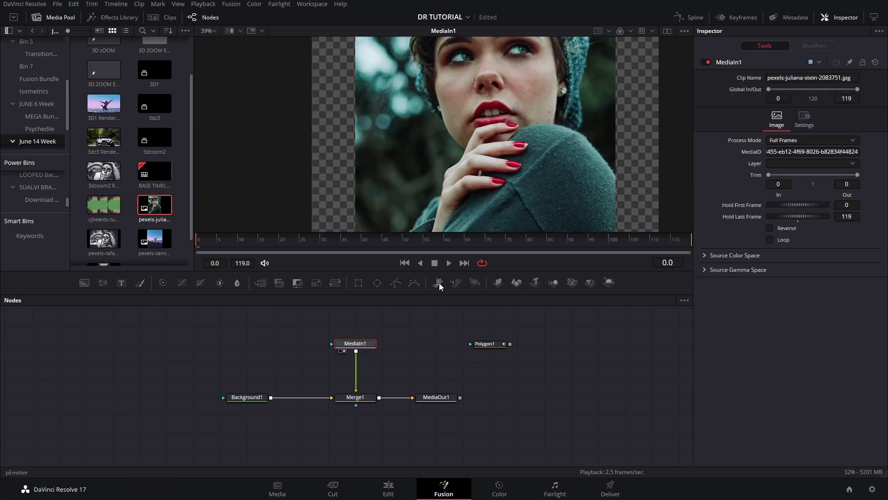
pyautogui.click(396, 282)
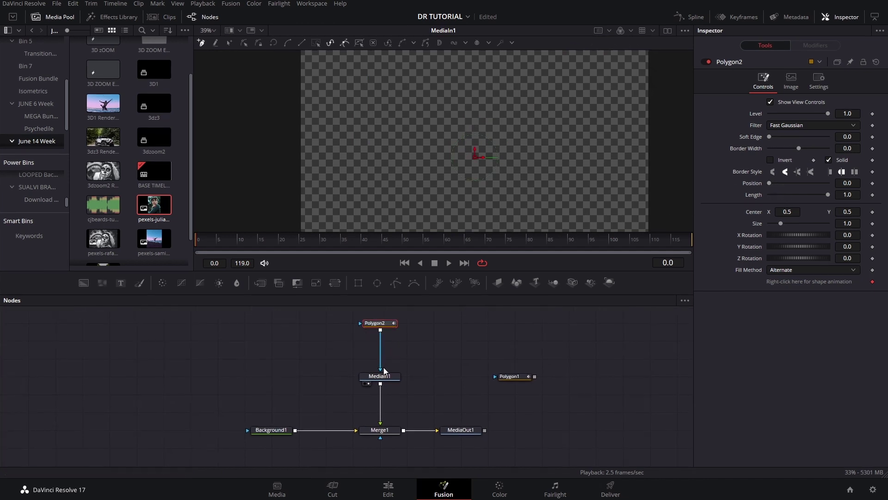
pyautogui.moveTo(380, 369); pyautogui.dragTo(382, 365)
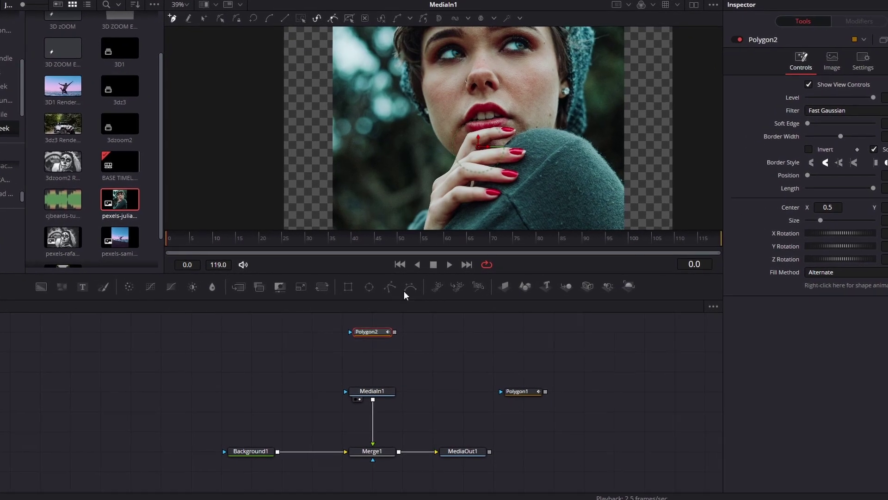
pyautogui.scroll(5, 509, 139)
pyautogui.scroll(3, 517, 131)
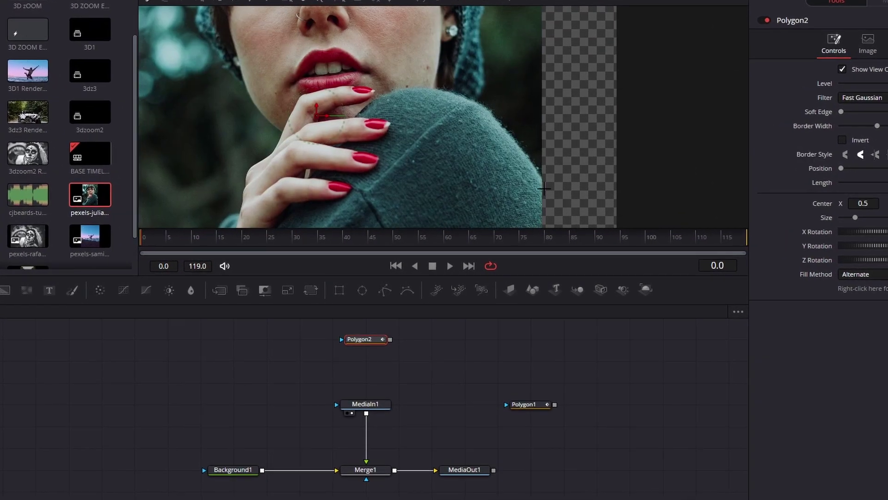
pyautogui.click(540, 180)
pyautogui.click(510, 135)
pyautogui.click(502, 126)
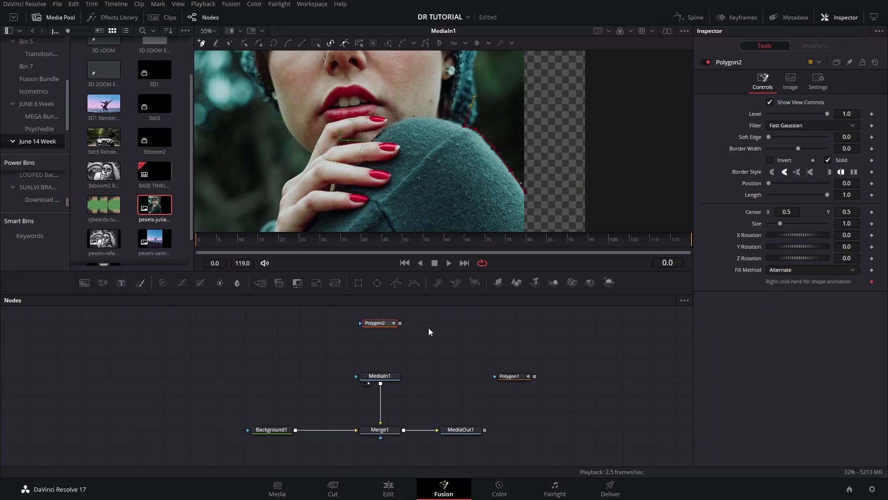
# Delete the extra Polygon2 and connect Polygon1 as MediaIn1's mask.
pyautogui.moveTo(435, 337); pyautogui.dragTo(338, 353)
pyautogui.press('Delete')
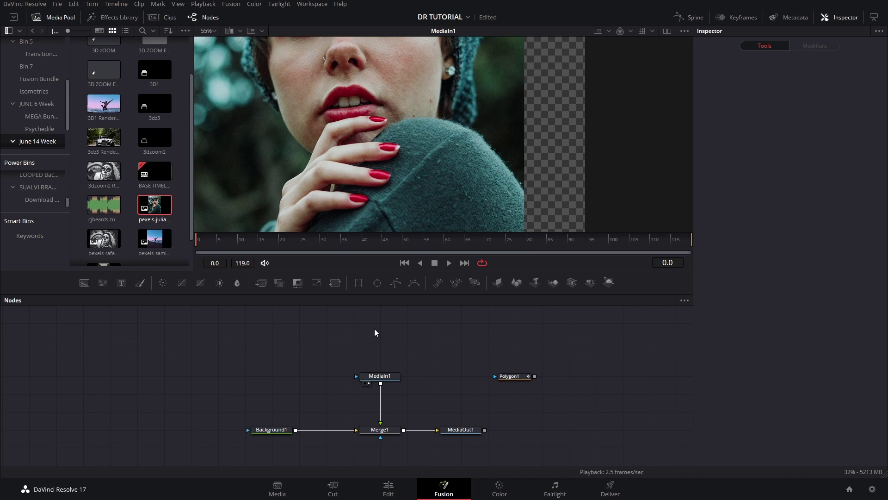
pyautogui.moveTo(526, 377); pyautogui.dragTo(400, 330)
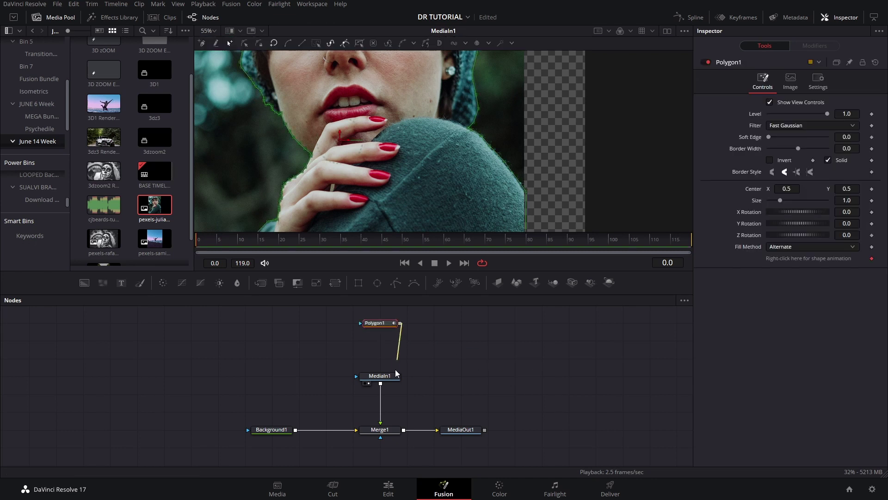
pyautogui.moveTo(395, 372); pyautogui.dragTo(386, 374)
# Recentre the masked image and show MediaOut1's final output in the viewer.
pyautogui.scroll(-5, 412, 182)
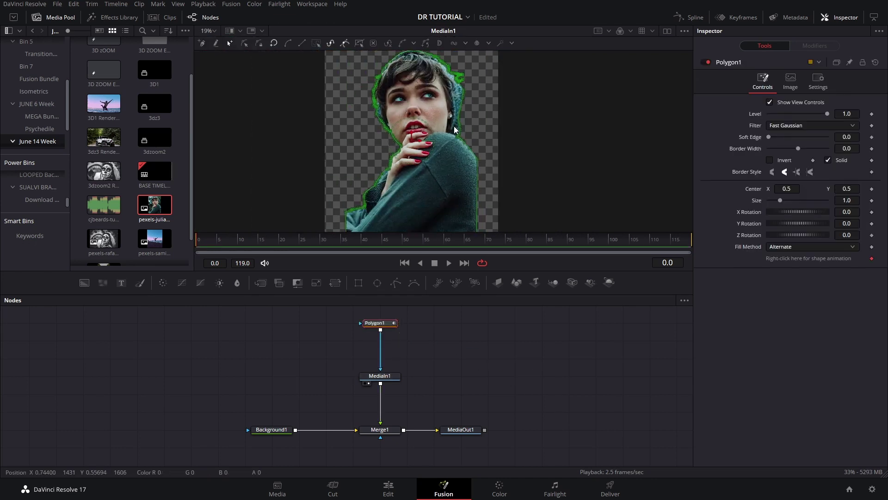
pyautogui.moveTo(456, 130); pyautogui.dragTo(517, 115)
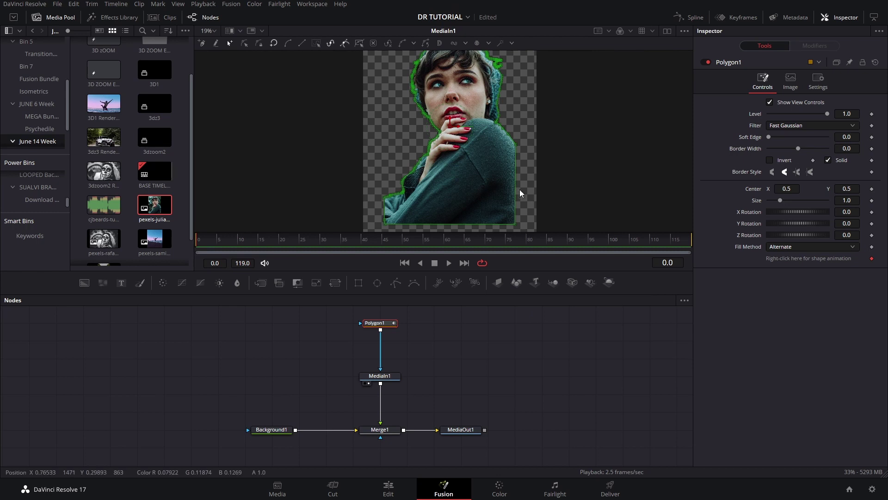
pyautogui.scroll(-2, 521, 193)
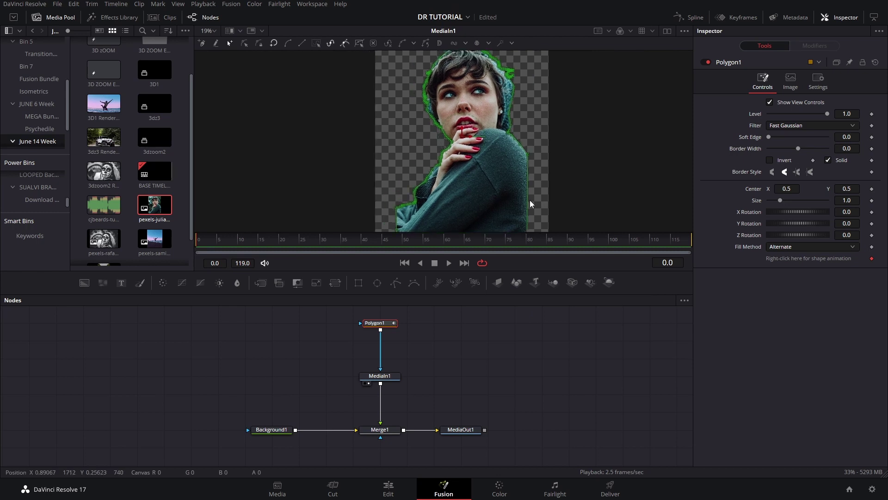
pyautogui.click(445, 430)
pyautogui.press('1')
pyautogui.moveTo(484, 414); pyautogui.dragTo(502, 374)
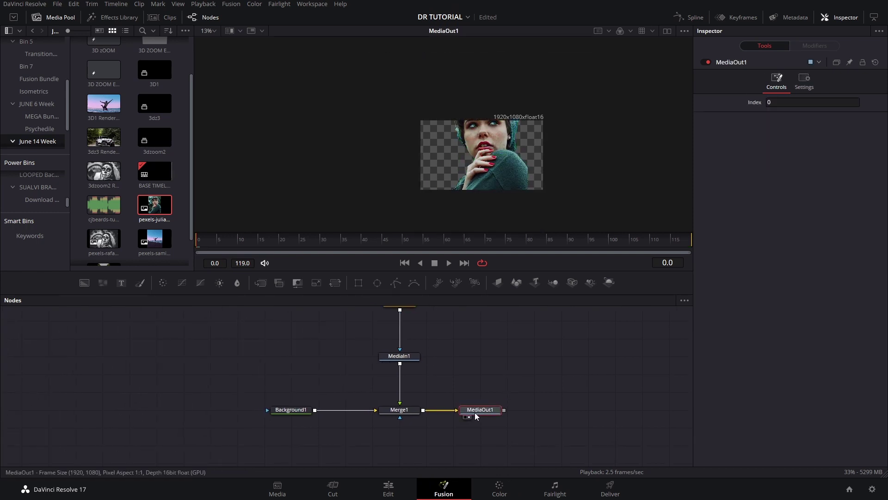
pyautogui.scroll(2, 440, 381)
# Insert Transform1 after MediaIn1 using the 'transform' tool search and set Size to 0.65.
pyautogui.click(402, 381)
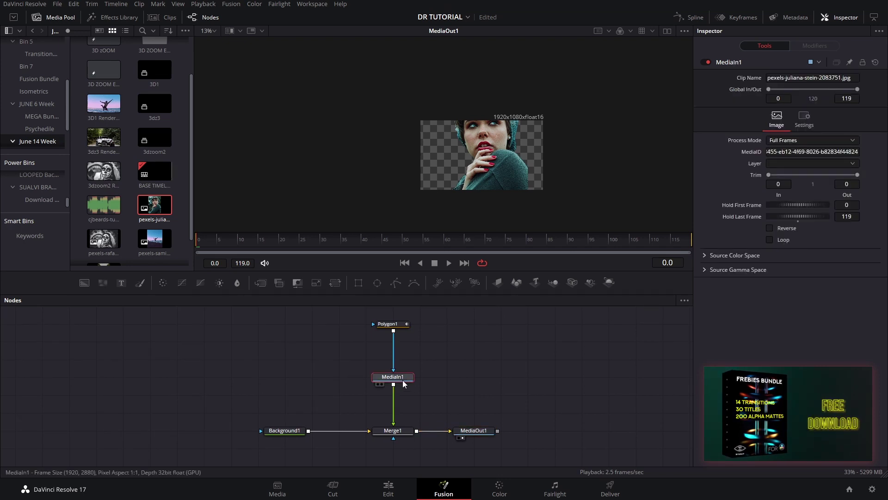
pyautogui.hotkey('shift', 'space')
pyautogui.write('transform')
pyautogui.press('Return')
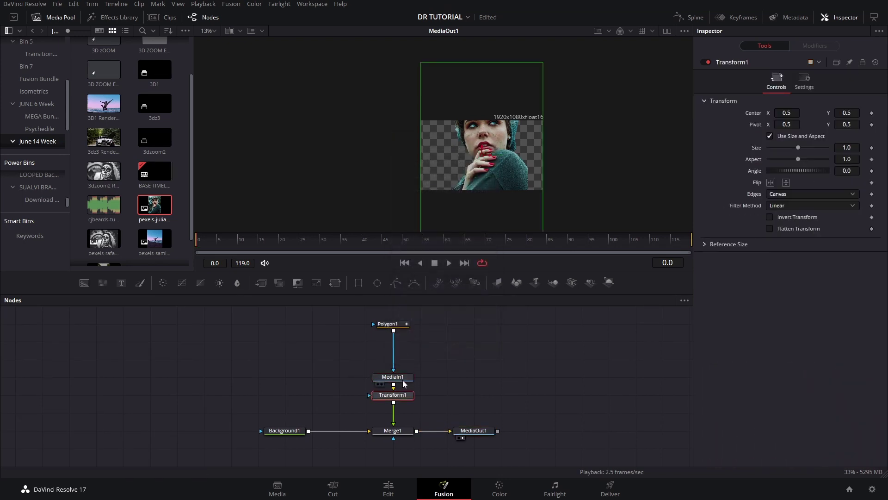
pyautogui.moveTo(842, 147); pyautogui.dragTo(812, 147)
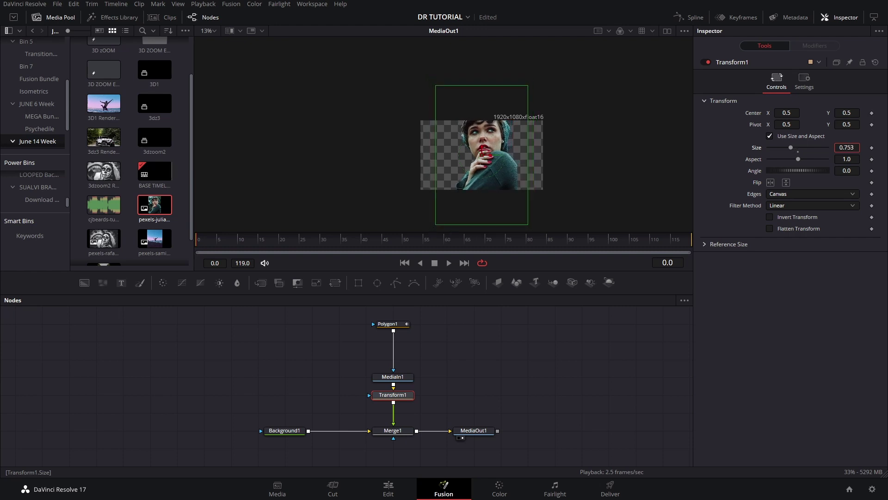
pyautogui.write('.')
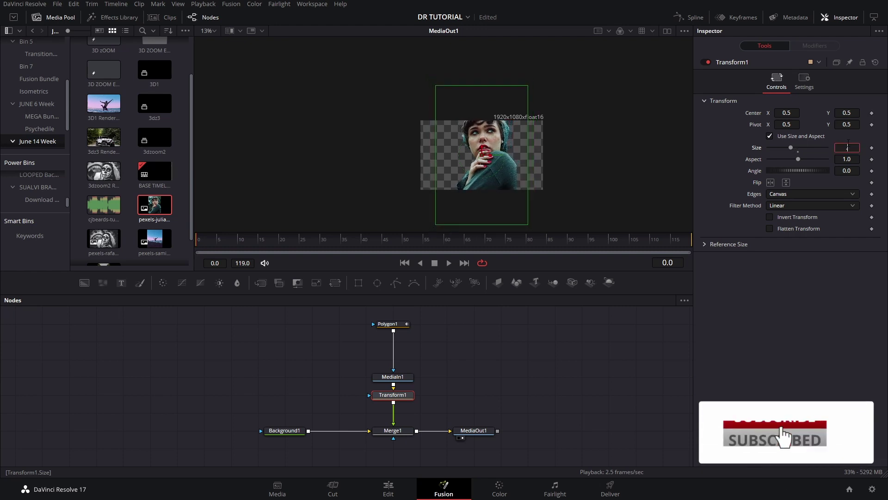
pyautogui.write('6')
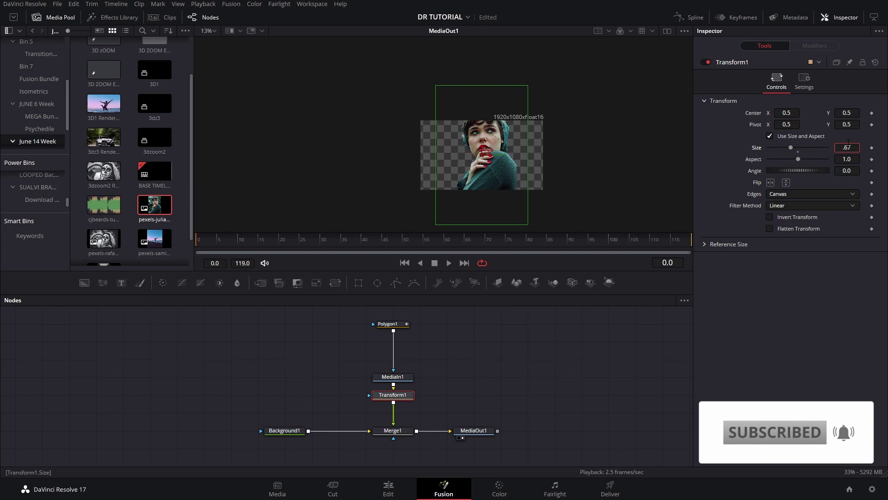
pyautogui.write('5')
pyautogui.press('Tab')
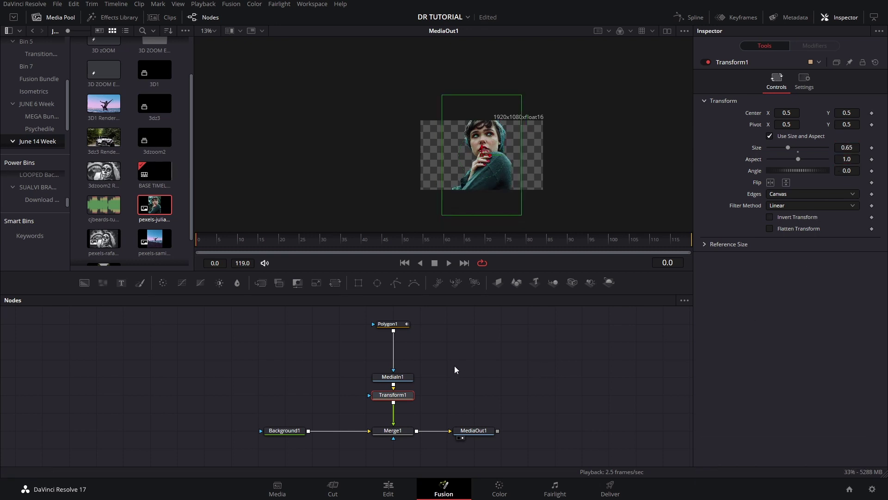
# Copy MediaIn1 and Transform1, then merge the pasted copy onto Background1 as Merge2.
pyautogui.moveTo(455, 363); pyautogui.dragTo(368, 405)
pyautogui.hotkey('ctrl', 'c')
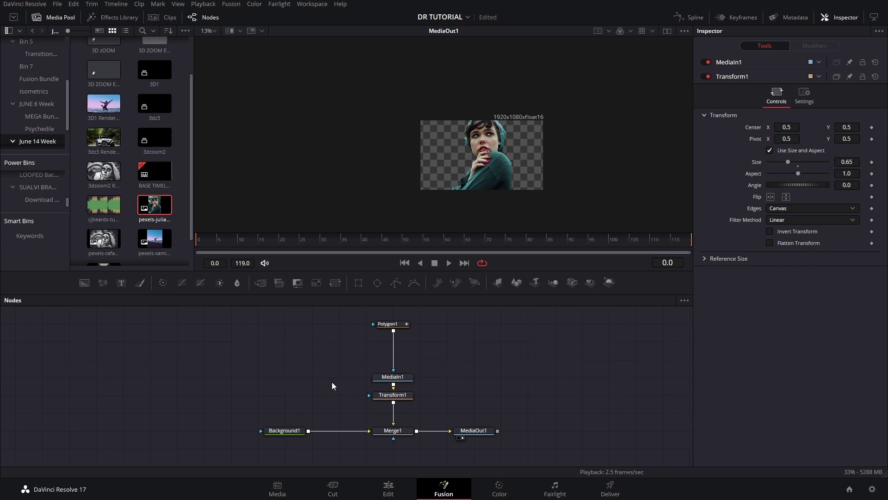
pyautogui.hotkey('ctrl', 'v')
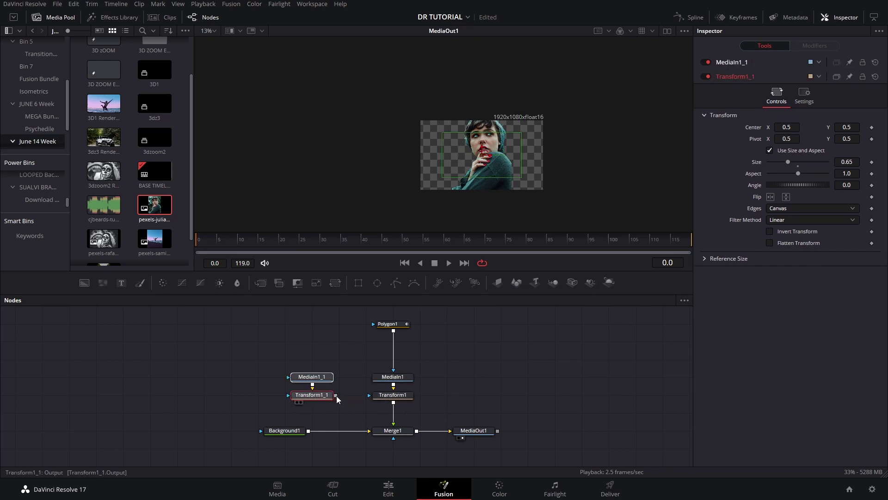
pyautogui.moveTo(312, 432)
pyautogui.mouseDown()
pyautogui.moveTo(335, 432)
pyautogui.moveTo(281, 432)
pyautogui.moveTo(323, 430)
pyautogui.mouseUp()
pyautogui.click(295, 430)
# Rename MediaIn1_1 to 'Backgorund'.
pyautogui.click(324, 376)
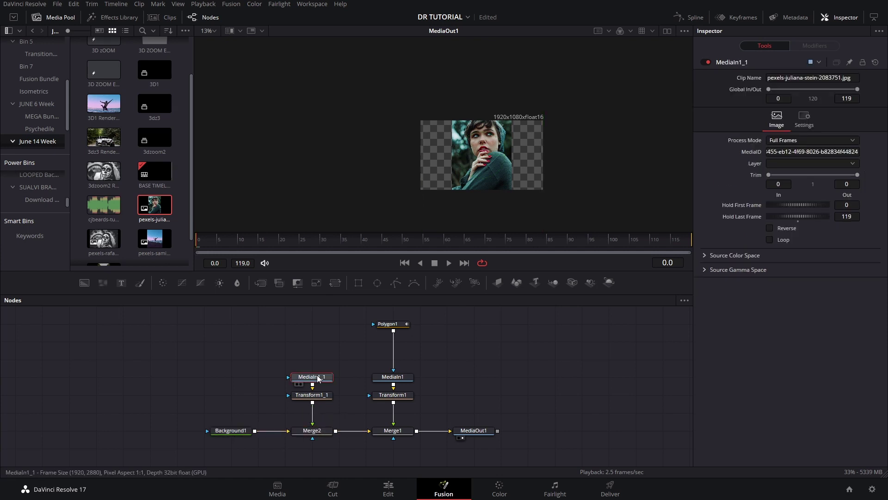
pyautogui.press('F2')
pyautogui.write('Back')
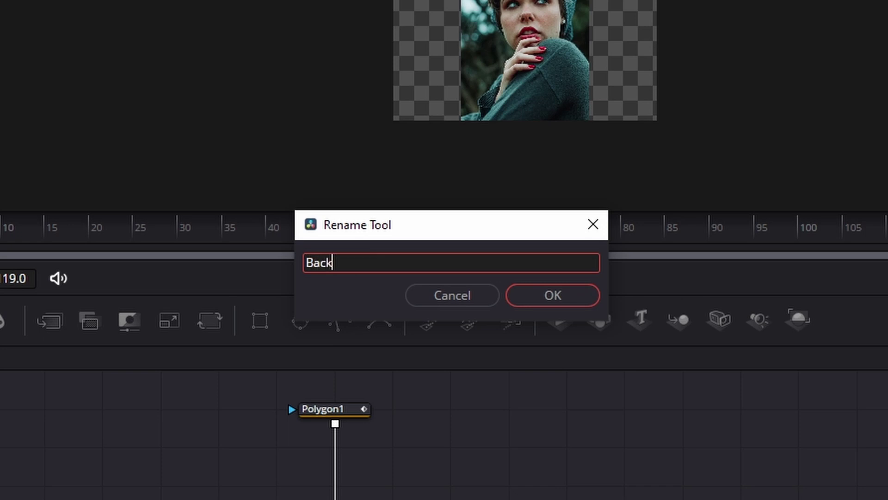
pyautogui.write('gorund')
pyautogui.press('Return')
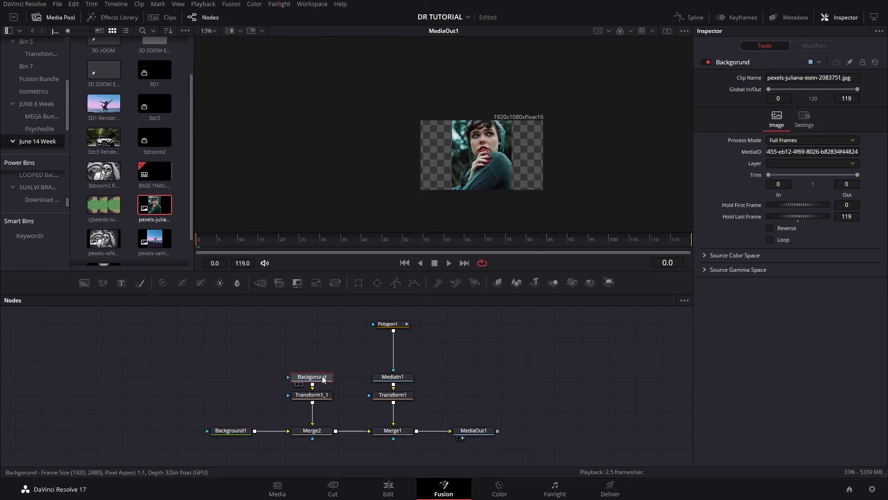
# Add Size keyframes at frame 0 on Transform1 and Transform1_1.
pyautogui.scroll(4, 501, 176)
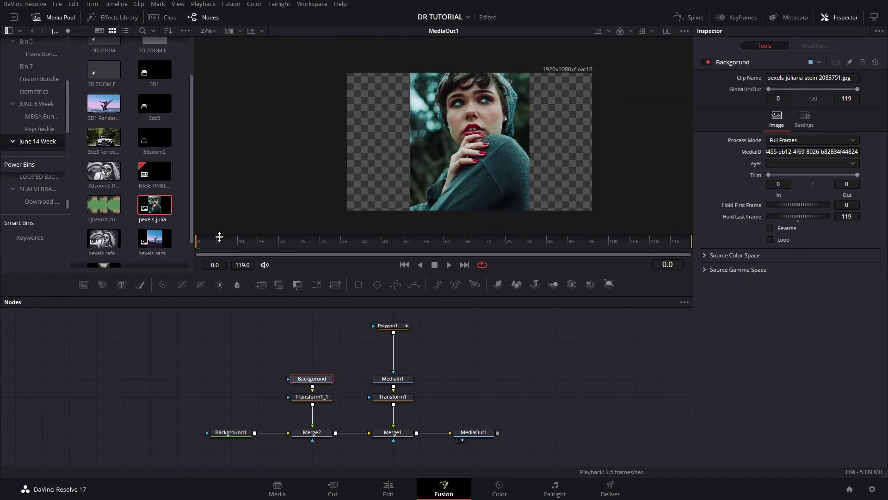
pyautogui.click(392, 398)
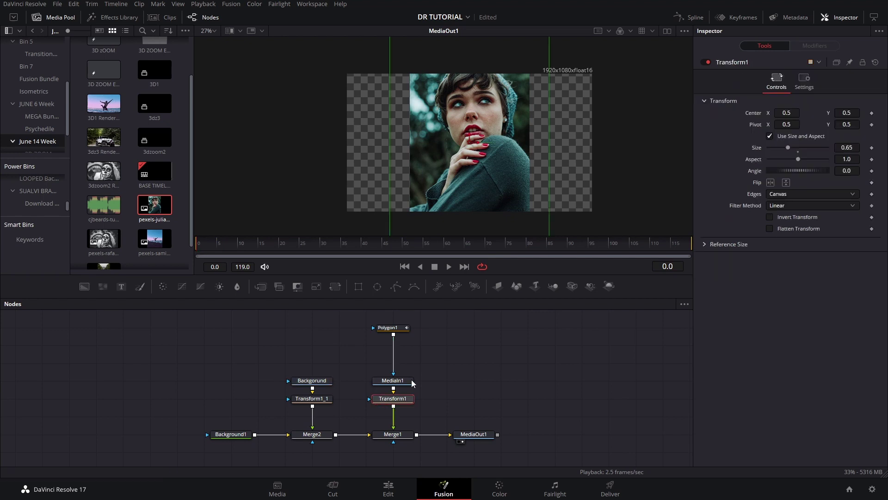
pyautogui.click(312, 400)
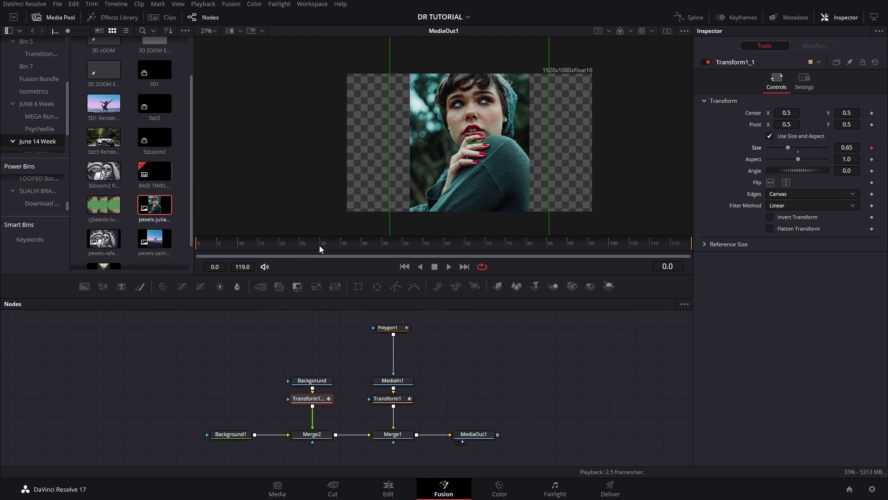
pyautogui.click(391, 400)
# Set Transform1 Size to 0.75 at frame 30.
pyautogui.click(846, 147)
pyautogui.press('Up')
pyautogui.press('Up')
pyautogui.press('Up')
pyautogui.press('Up')
pyautogui.press('Up')
pyautogui.press('Up')
pyautogui.press('Up')
pyautogui.press('Up')
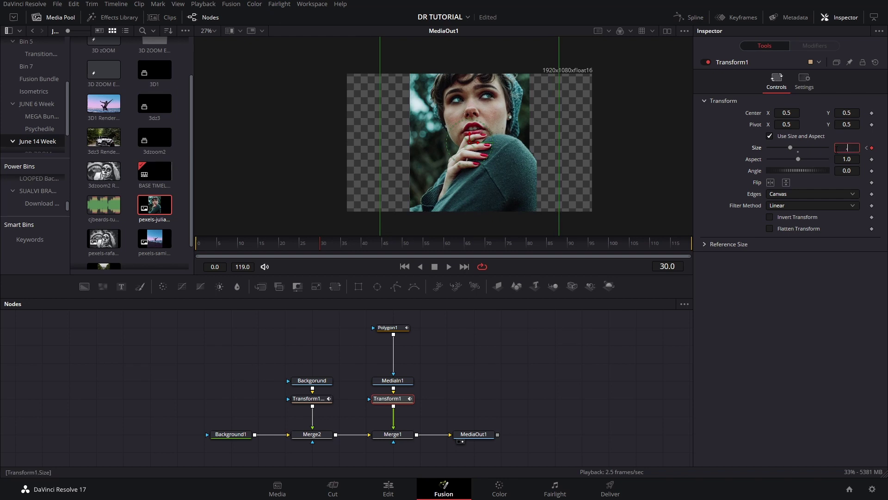
pyautogui.write('.75')
pyautogui.press('Tab')
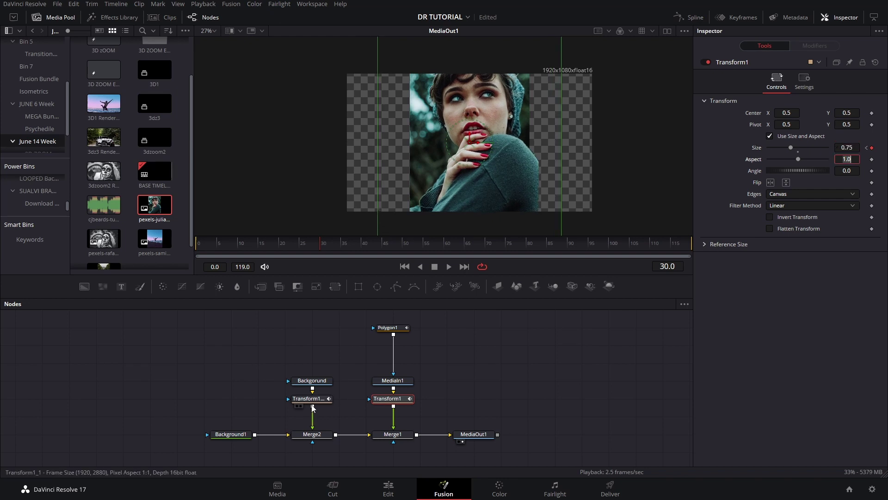
# Set Transform1_1 Size to 0.6 at frame 30.
pyautogui.click(312, 380)
pyautogui.click(308, 398)
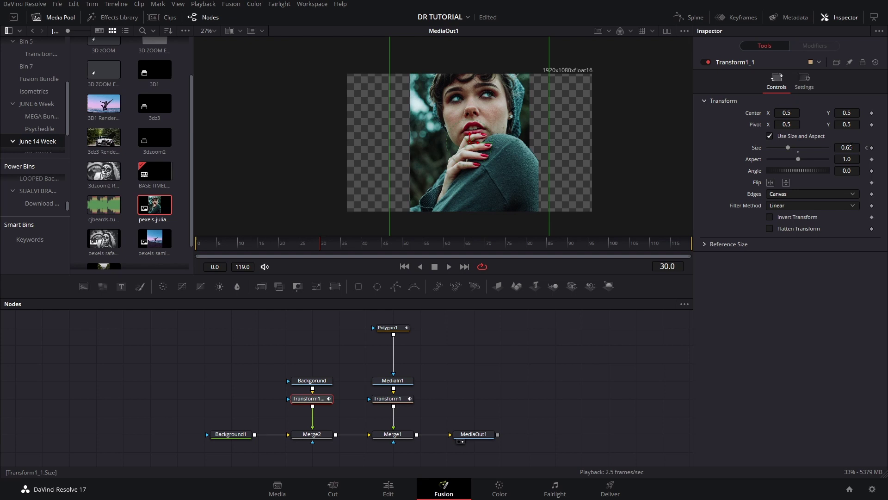
pyautogui.press('BackSpace')
pyautogui.press('Tab')
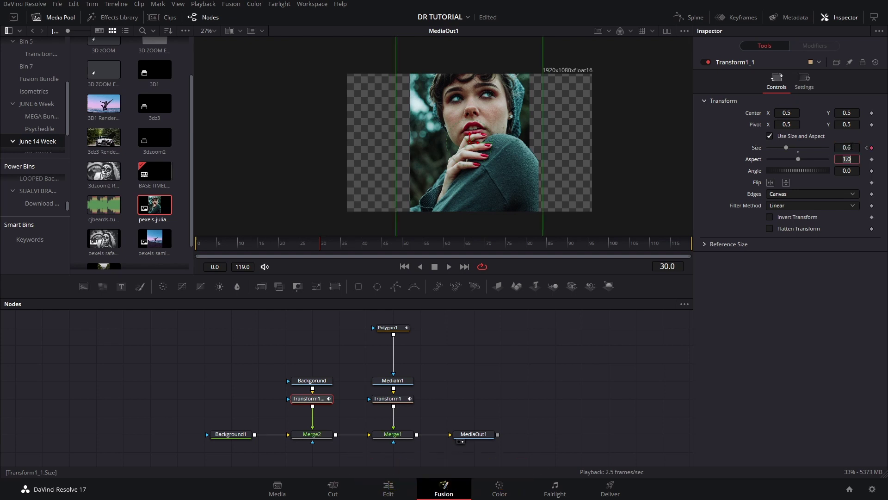
pyautogui.click(567, 360)
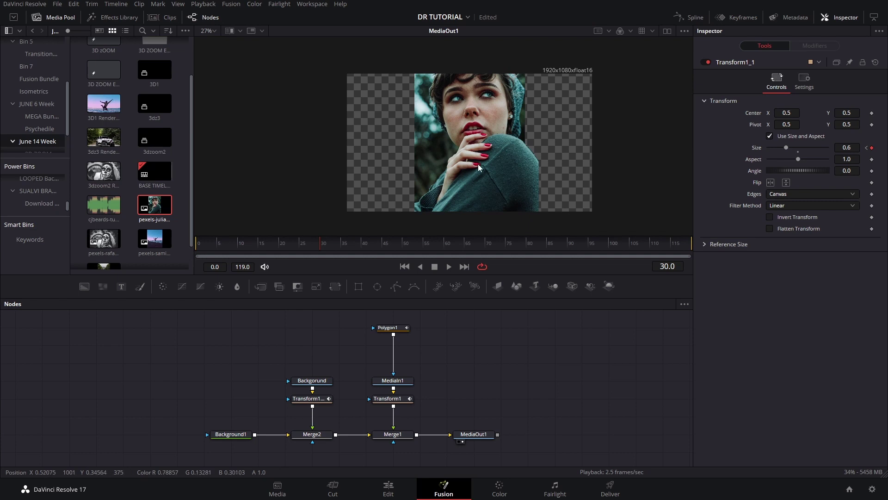
pyautogui.scroll(3, 518, 146)
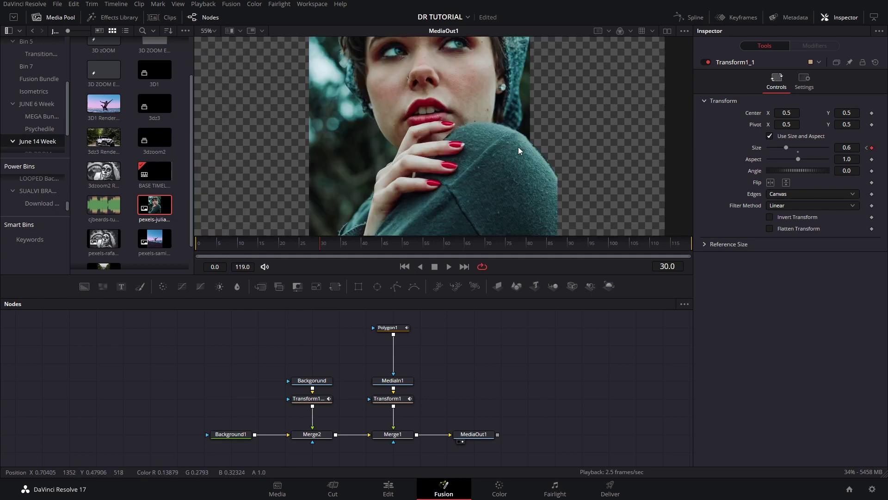
pyautogui.scroll(-3, 526, 125)
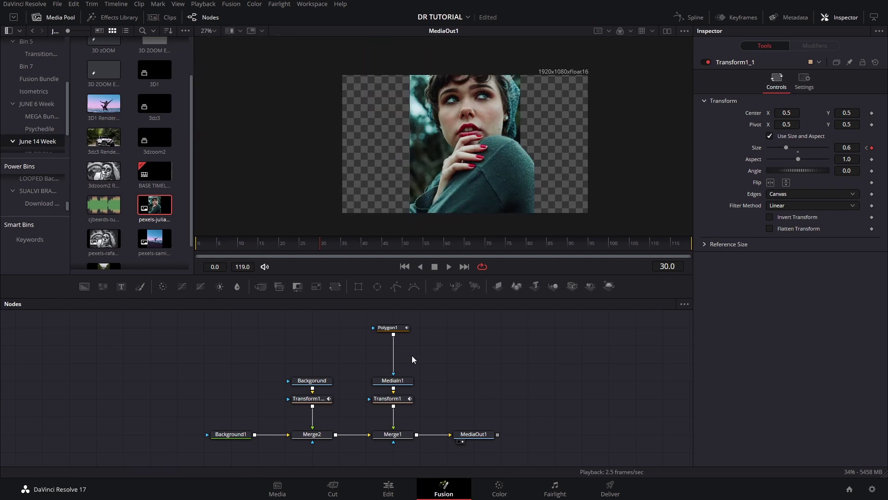
# Add a Rectangle1 mask node and place it below Merge1.
pyautogui.click(358, 287)
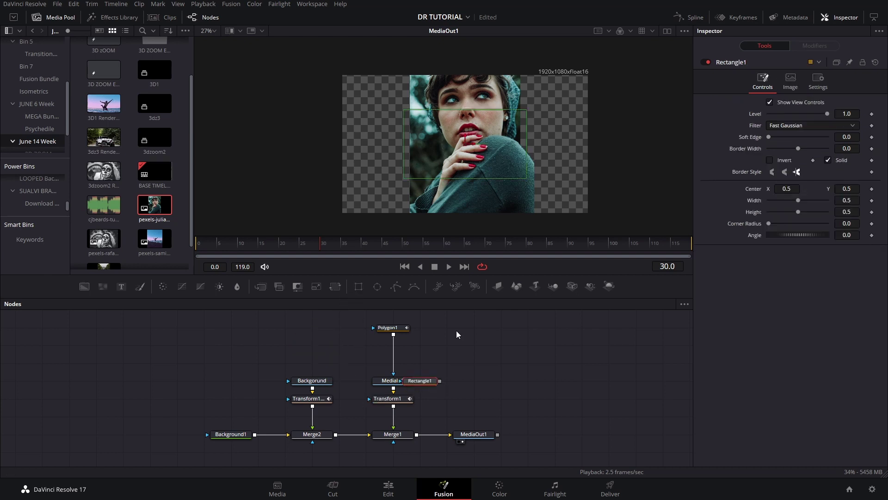
pyautogui.scroll(3, 526, 156)
pyautogui.scroll(-3, 518, 151)
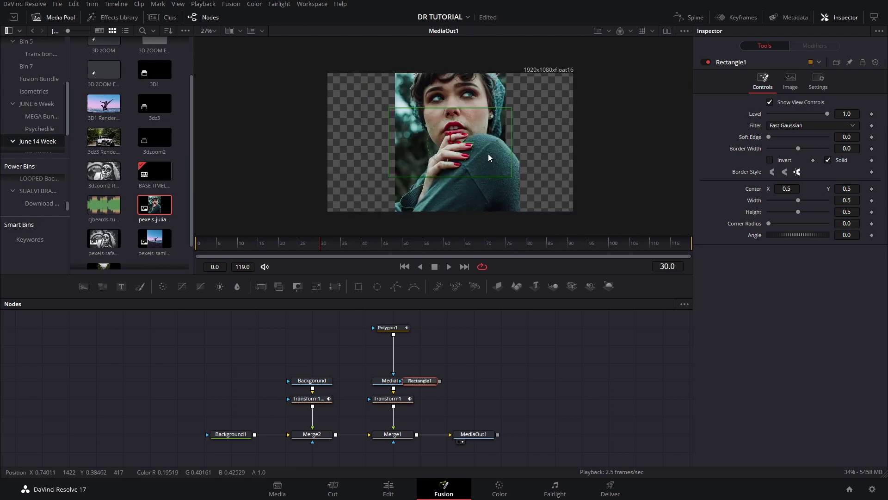
pyautogui.moveTo(473, 358); pyautogui.dragTo(414, 396)
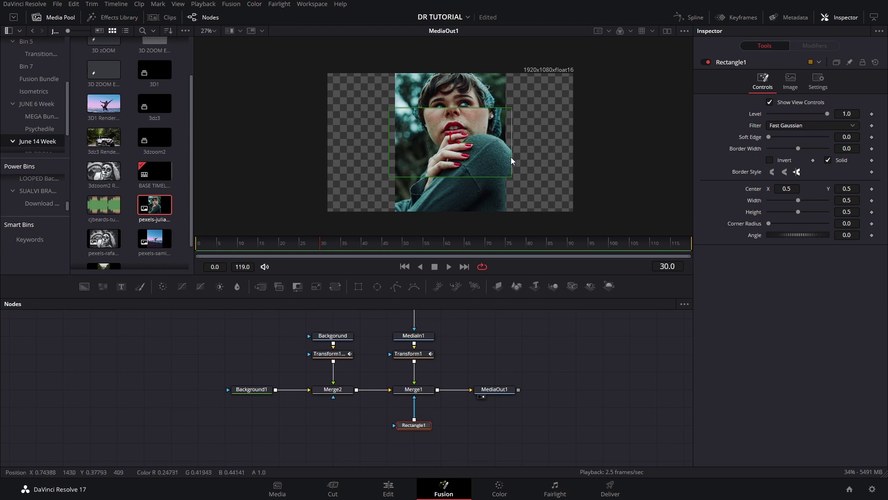
# Narrow the rectangle mask's width to about 0.451 from its right edge.
pyautogui.moveTo(511, 160); pyautogui.dragTo(505, 159)
pyautogui.scroll(5, 460, 132)
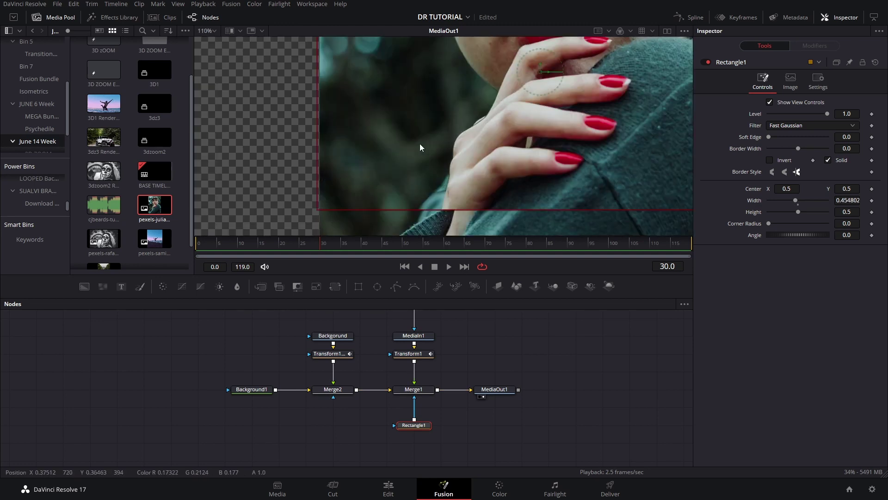
pyautogui.moveTo(420, 143); pyautogui.dragTo(423, 172)
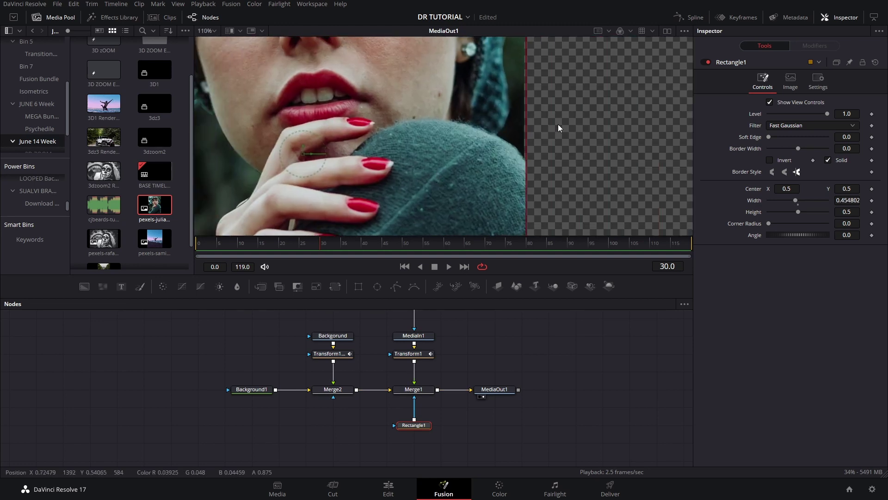
pyautogui.scroll(-1, 842, 199)
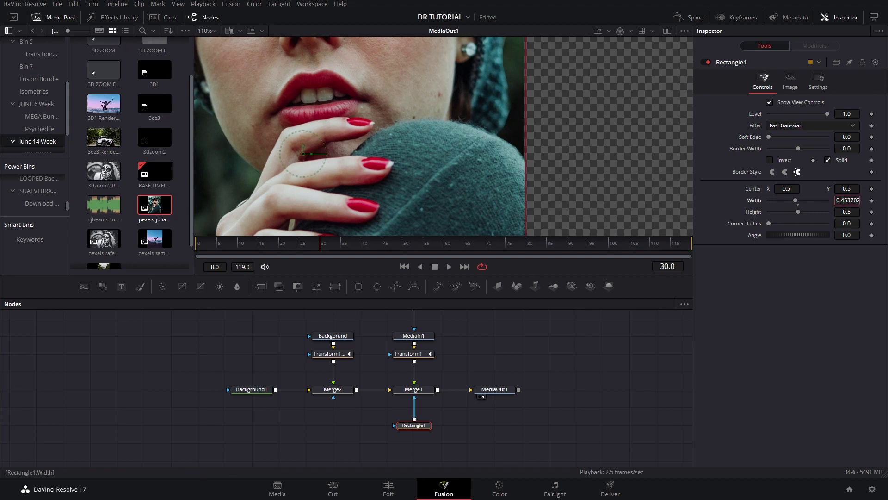
pyautogui.scroll(-5, 429, 146)
pyautogui.moveTo(456, 160); pyautogui.dragTo(481, 135)
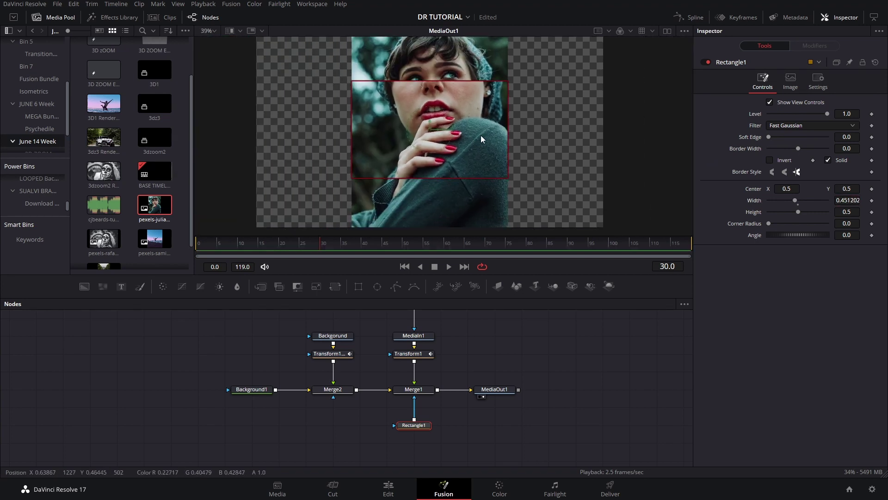
# Set the Rectangle1 mask Height to 1.0.
pyautogui.click(853, 214)
pyautogui.write('1')
pyautogui.press('Tab')
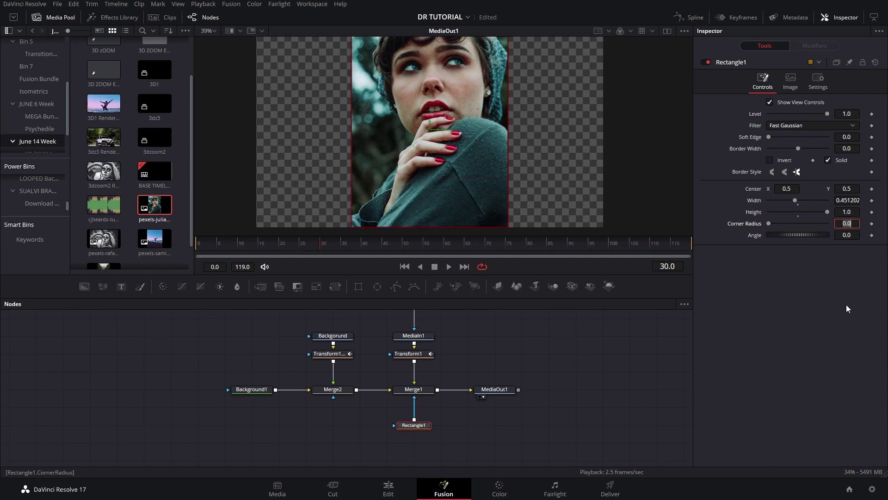
pyautogui.moveTo(449, 187); pyautogui.dragTo(506, 143)
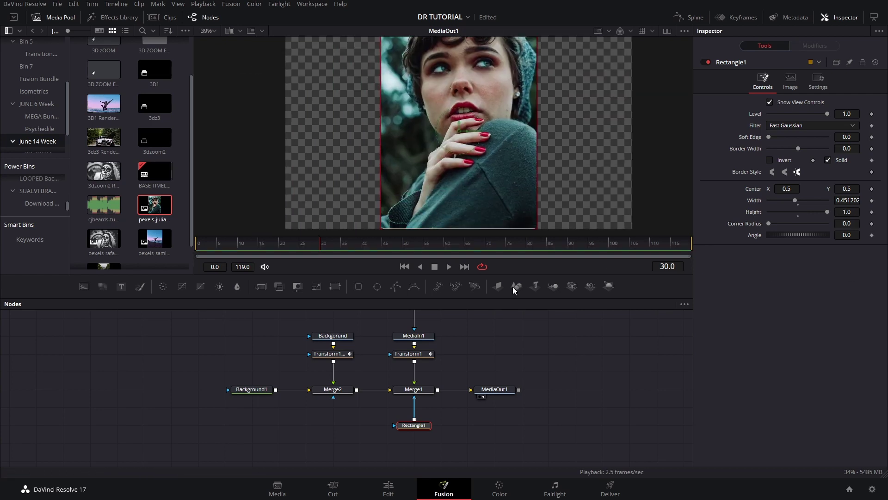
# Paste Rectangle1_1 under Merge2, keeping Rectangle1 directly under Merge1.
pyautogui.hotkey('ctrl', 'v')
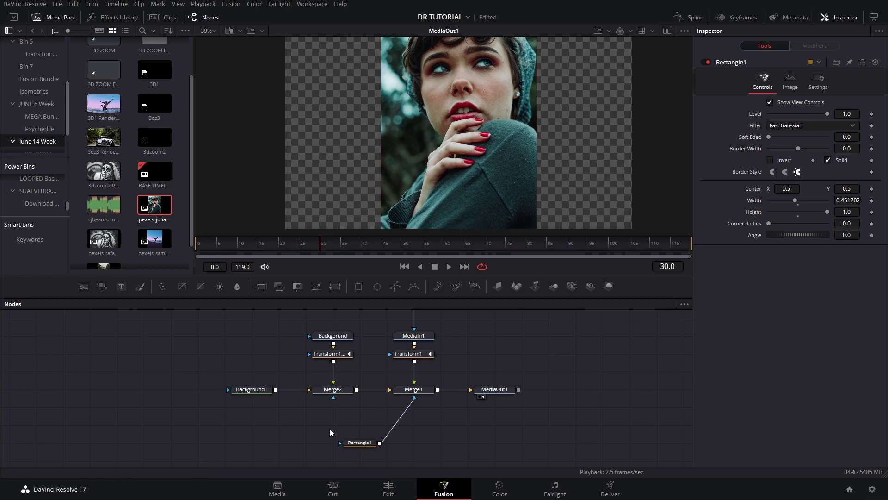
pyautogui.moveTo(361, 444); pyautogui.dragTo(414, 444)
pyautogui.moveTo(318, 428); pyautogui.dragTo(342, 394)
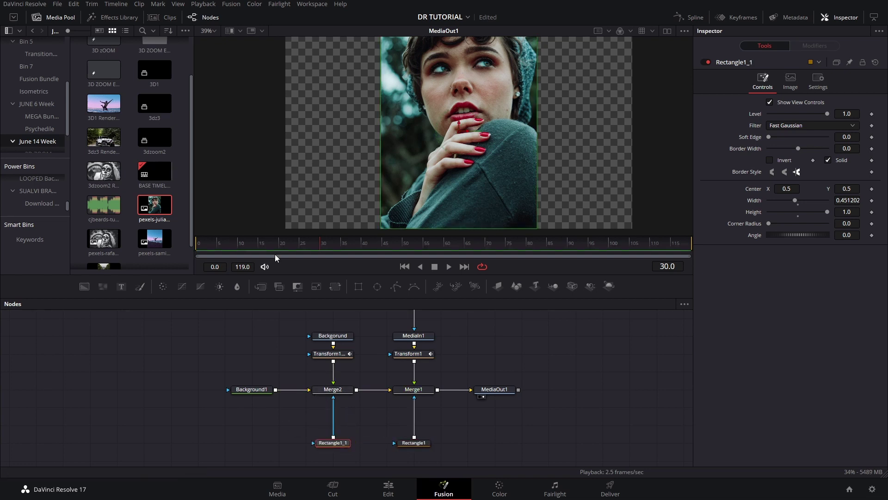
# Return to frame 0 and wire Rectangle1_1 into Merge2's mask input.
pyautogui.moveTo(275, 250); pyautogui.dragTo(188, 248)
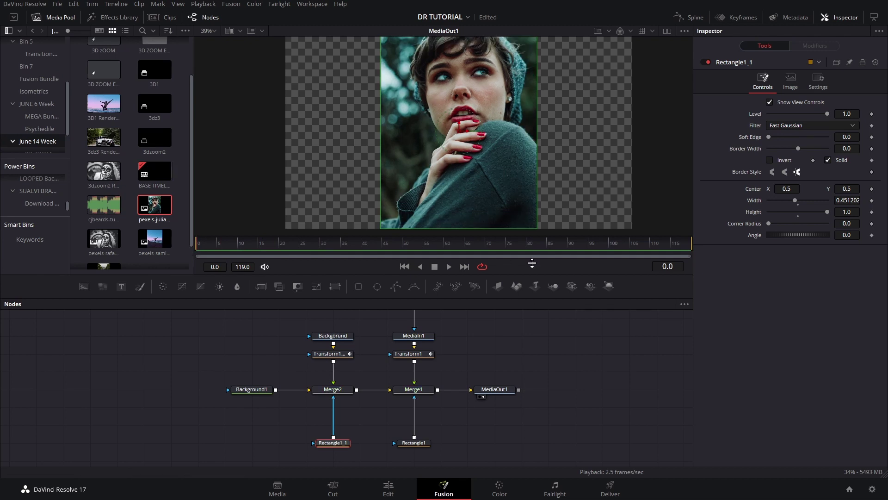
pyautogui.scroll(-1, 487, 107)
pyautogui.scroll(1, 439, 115)
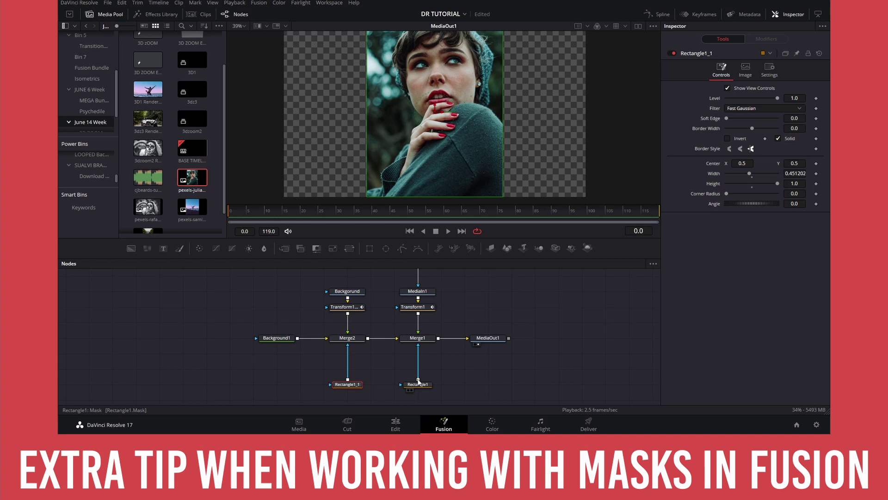
pyautogui.moveTo(418, 379); pyautogui.dragTo(420, 348)
pyautogui.scroll(3, 491, 314)
pyautogui.moveTo(344, 300); pyautogui.dragTo(453, 346)
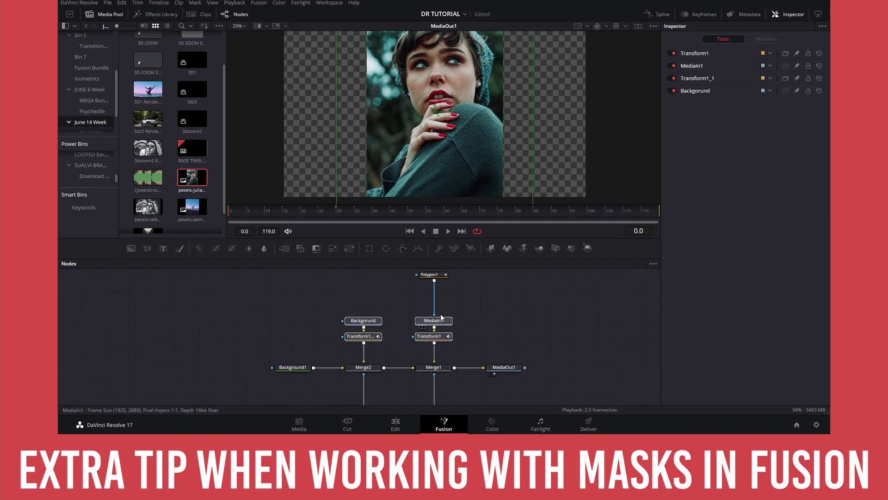
# Show both Transforms' Size curves fitted in the Spline editor.
pyautogui.click(440, 317)
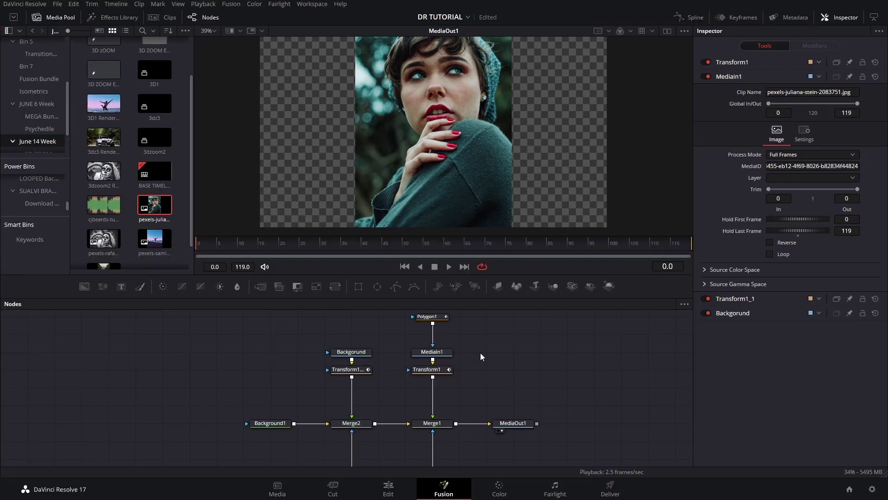
pyautogui.moveTo(503, 372); pyautogui.dragTo(320, 367)
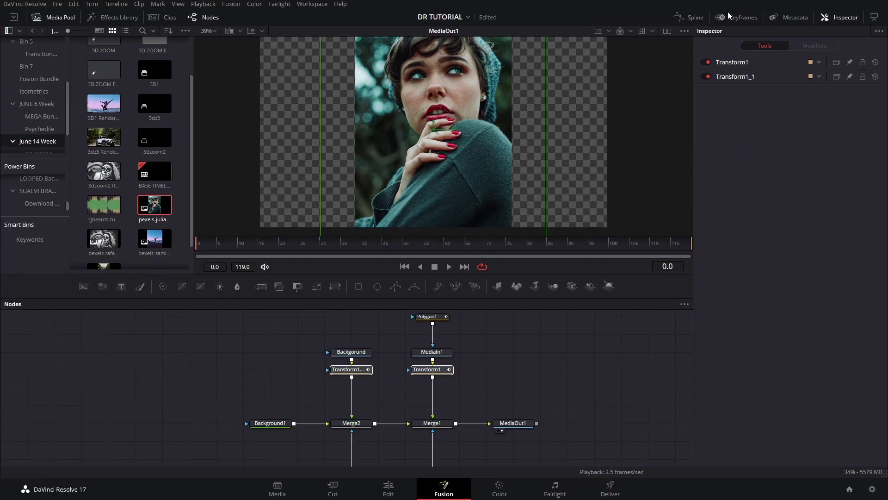
pyautogui.click(690, 17)
pyautogui.click(62, 337)
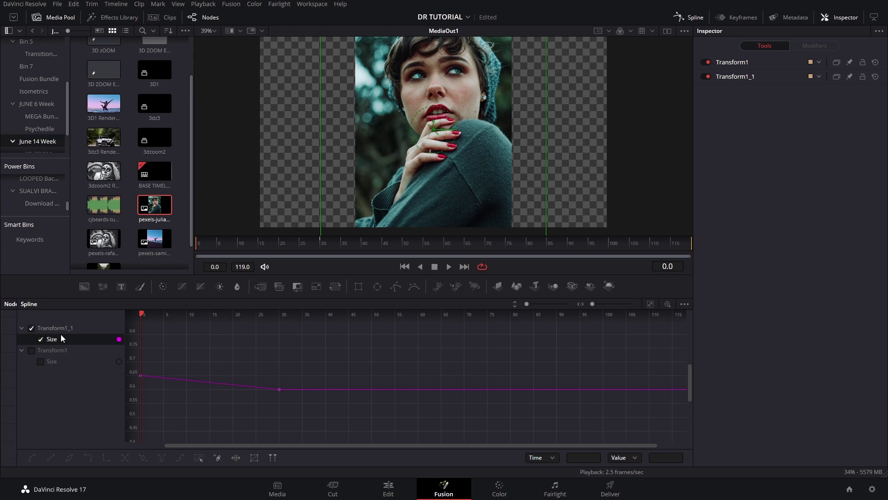
pyautogui.click(40, 361)
pyautogui.hotkey('ctrl', 'f')
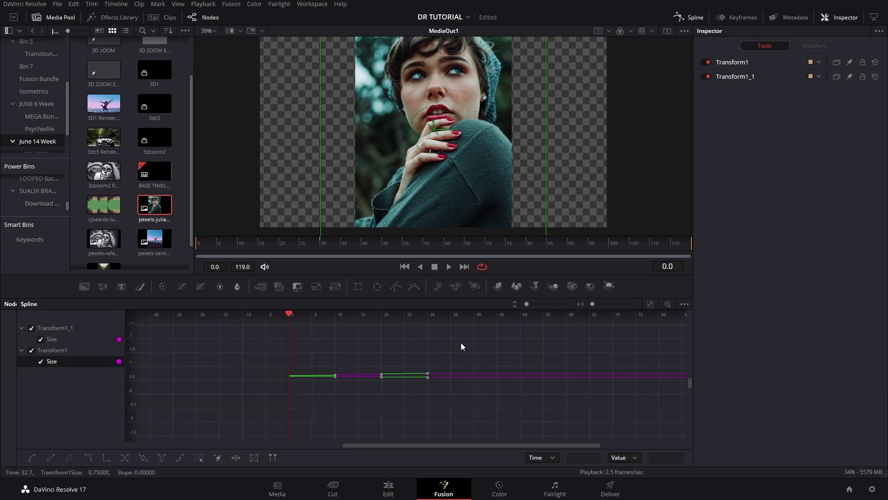
pyautogui.click(650, 304)
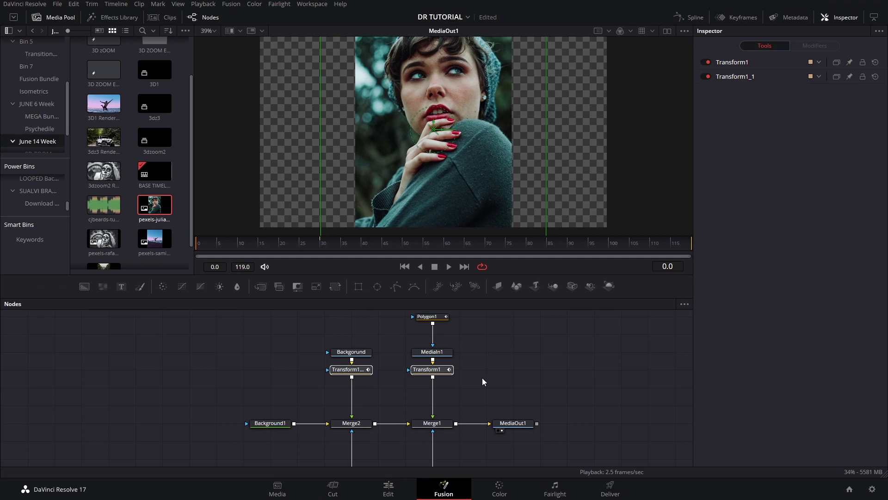
# Ease the Size keyframes to Ease In 34.3 and Ease Out 33.0.
pyautogui.click(688, 17)
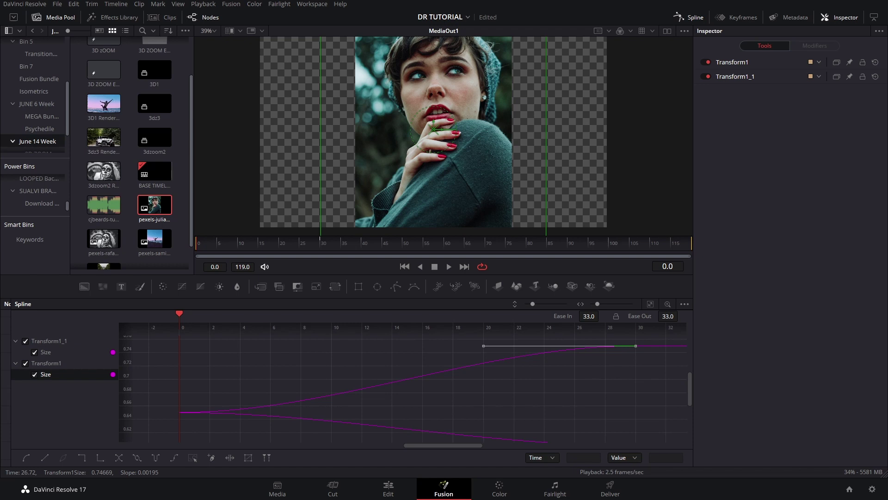
pyautogui.moveTo(484, 346); pyautogui.dragTo(479, 346)
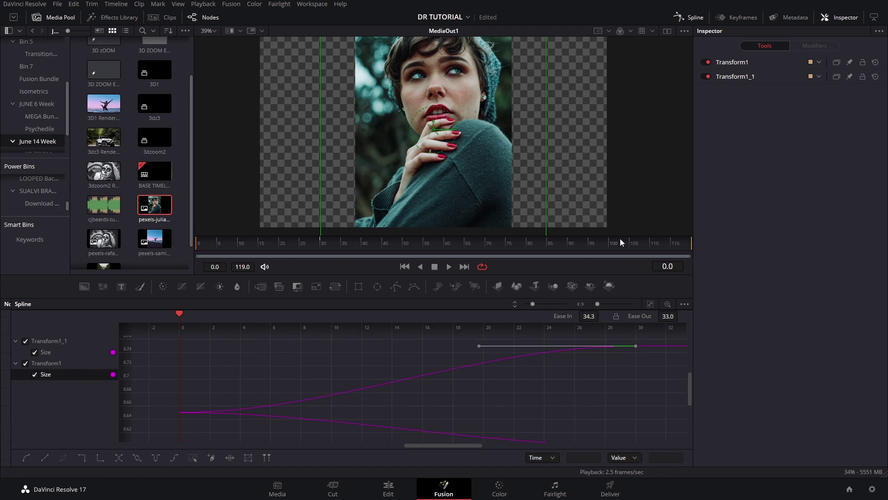
pyautogui.click(688, 17)
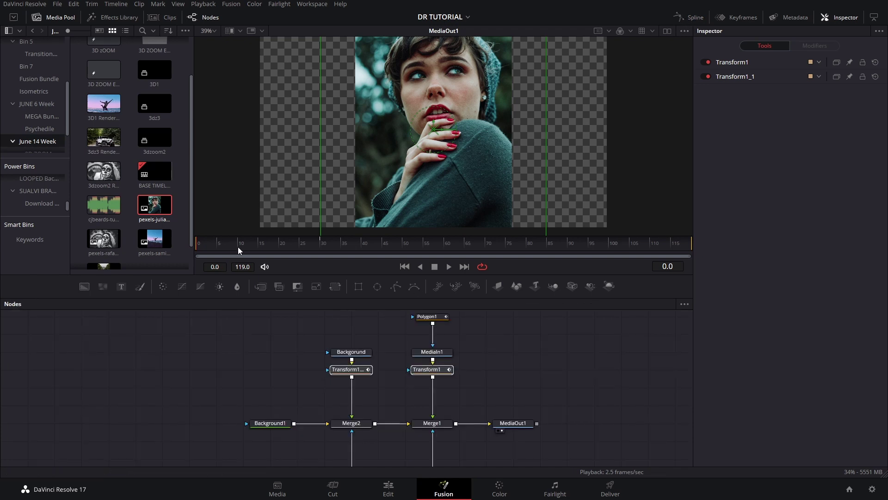
# Play back the zoom animation, then return the playhead to frame 0.
pyautogui.press('space')
pyautogui.scroll(-3, 437, 136)
pyautogui.press('space')
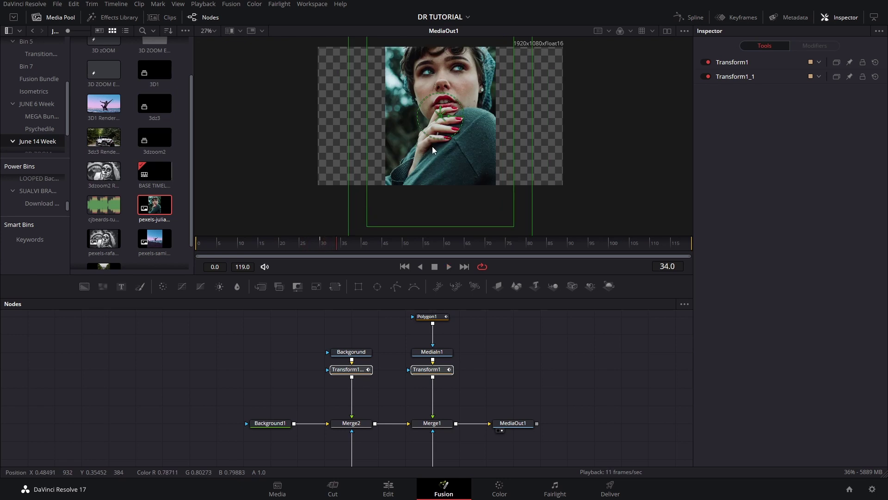
pyautogui.moveTo(265, 242); pyautogui.dragTo(177, 251)
pyautogui.scroll(3, 410, 148)
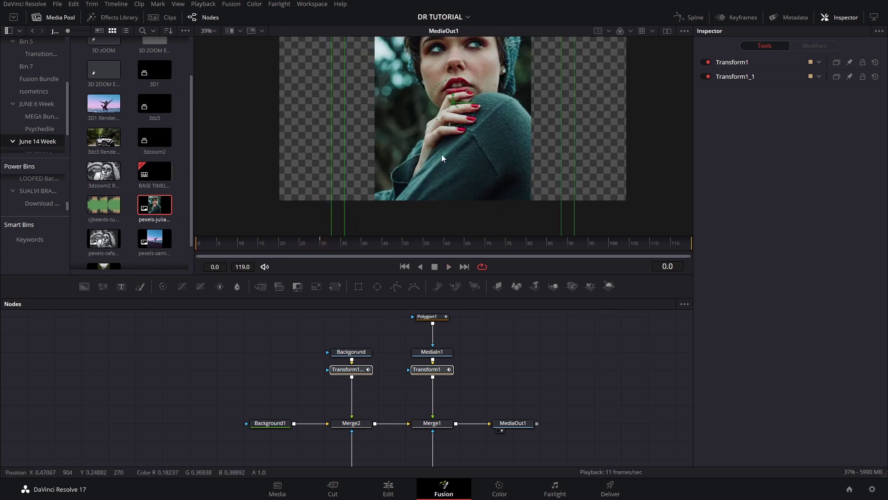
# Advance to frame 14 and compare the Transform1 and Transform1_1 portrait sizes.
pyautogui.press('space')
pyautogui.press('space')
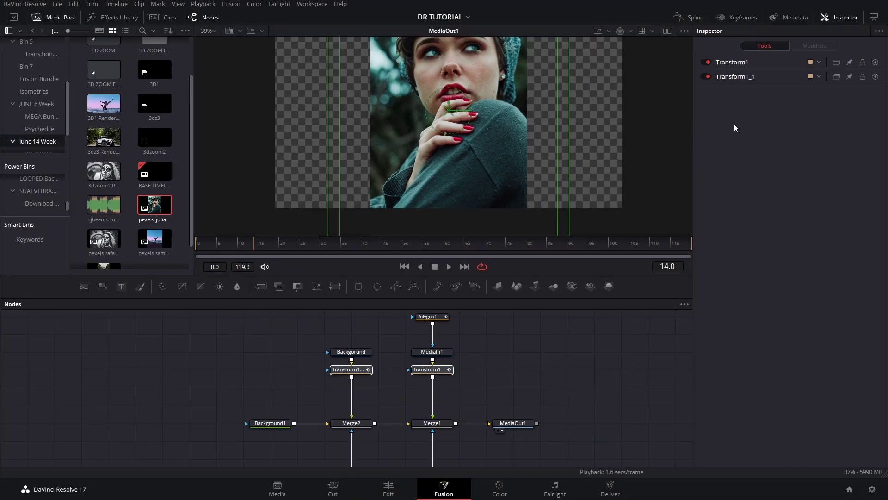
pyautogui.click(428, 386)
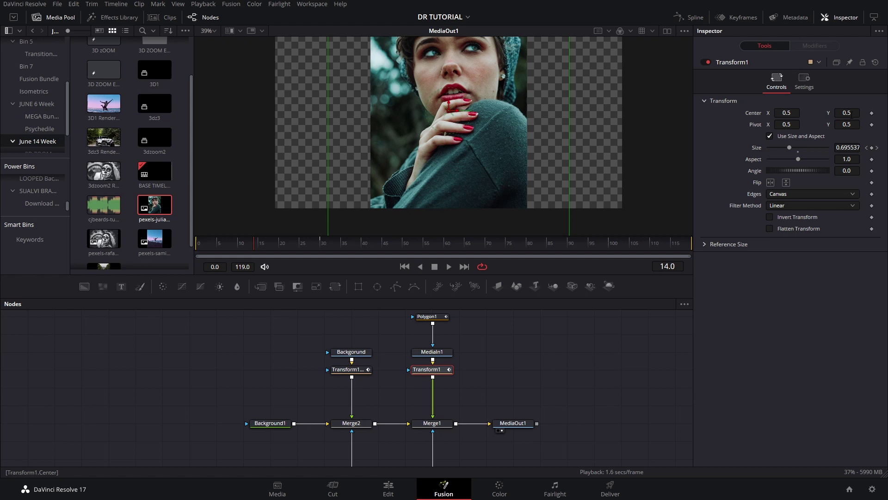
pyautogui.click(351, 369)
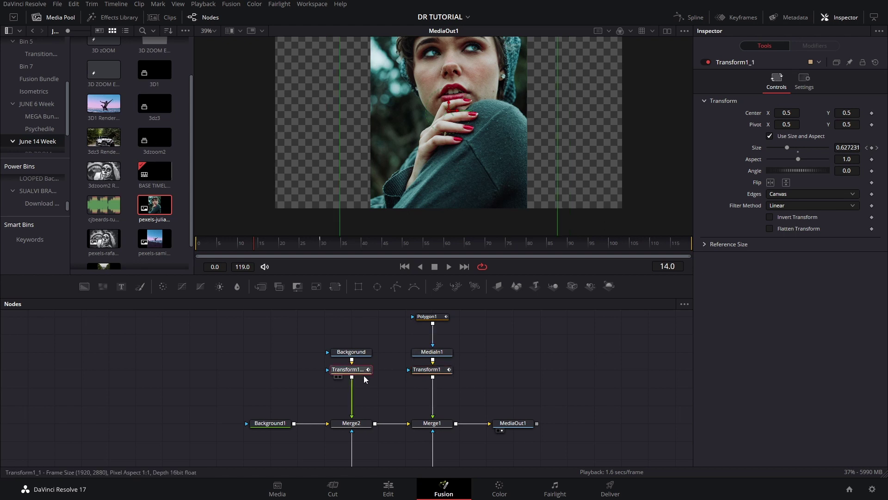
pyautogui.click(444, 372)
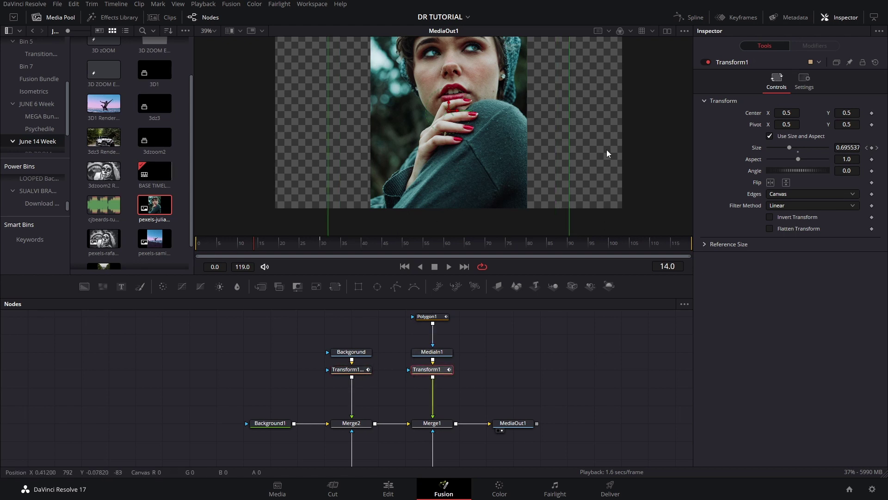
# Try nudging the front portrait upward, undo it, and load Transform1_1's settings.
pyautogui.moveTo(846, 112); pyautogui.dragTo(861, 112)
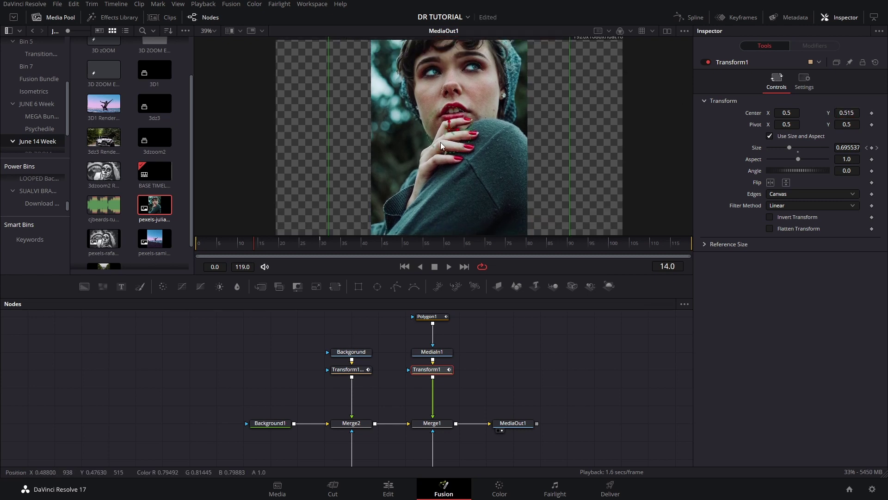
pyautogui.scroll(3, 434, 143)
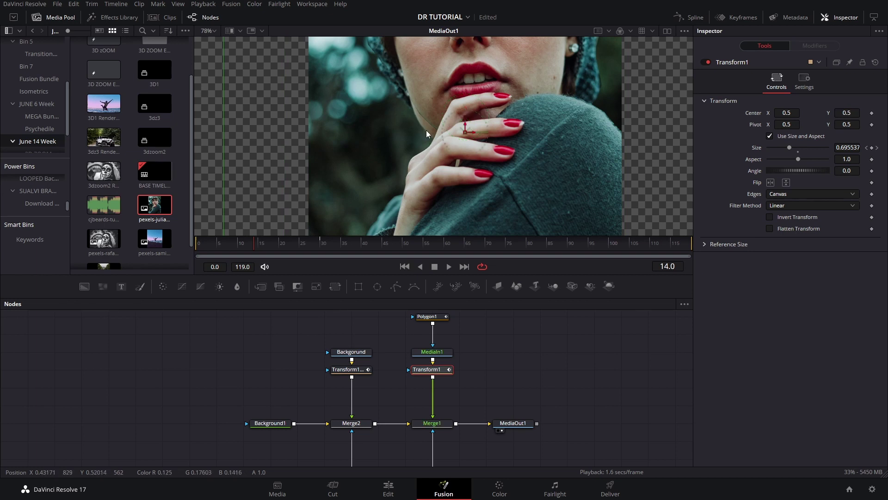
pyautogui.hotkey('ctrl', 'z')
pyautogui.scroll(-4, 462, 173)
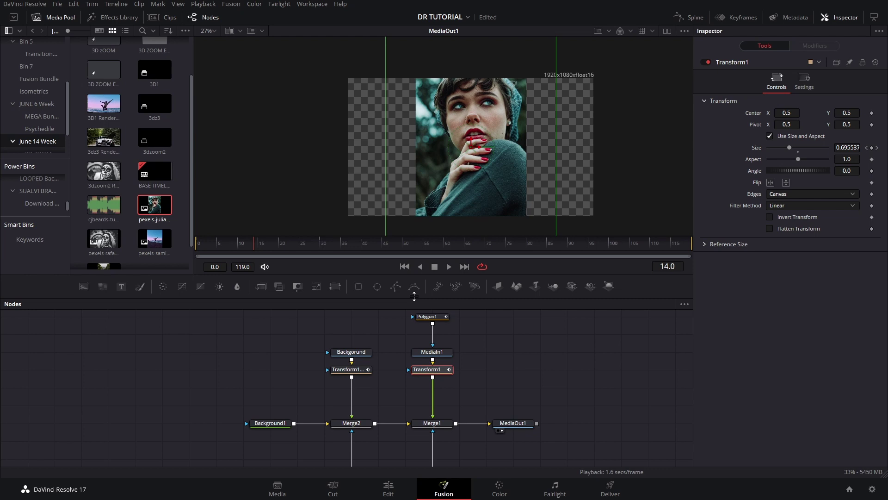
pyautogui.click(369, 373)
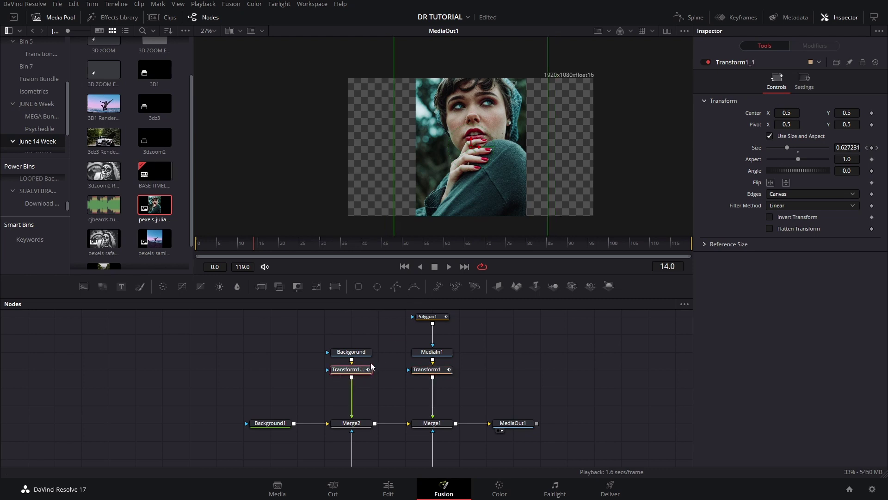
# Insert a Blur node after Transform1_1 and keyframe its Blur Size of 1.0 at frame 0.
pyautogui.hotkey('shift', 'space')
pyautogui.write('trans')
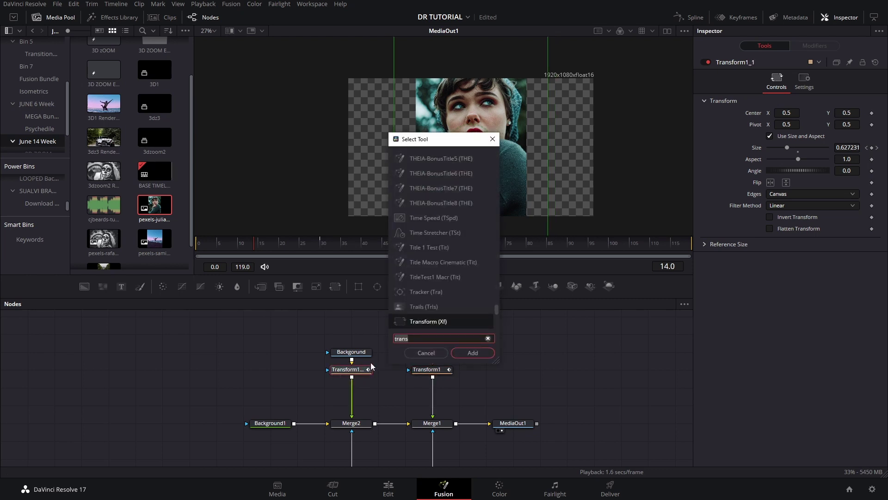
pyautogui.press('BackSpace')
pyautogui.press('BackSpace')
pyautogui.press('BackSpace')
pyautogui.press('BackSpace')
pyautogui.press('BackSpace')
pyautogui.write('blur')
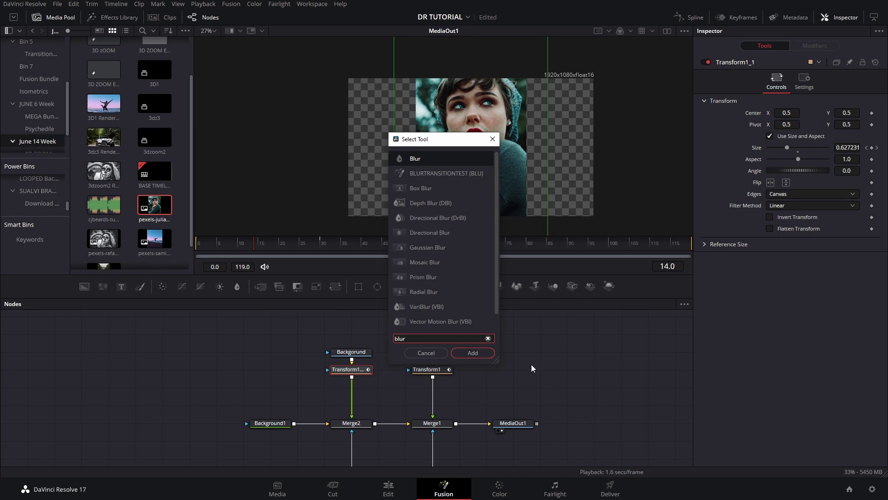
pyautogui.click(474, 353)
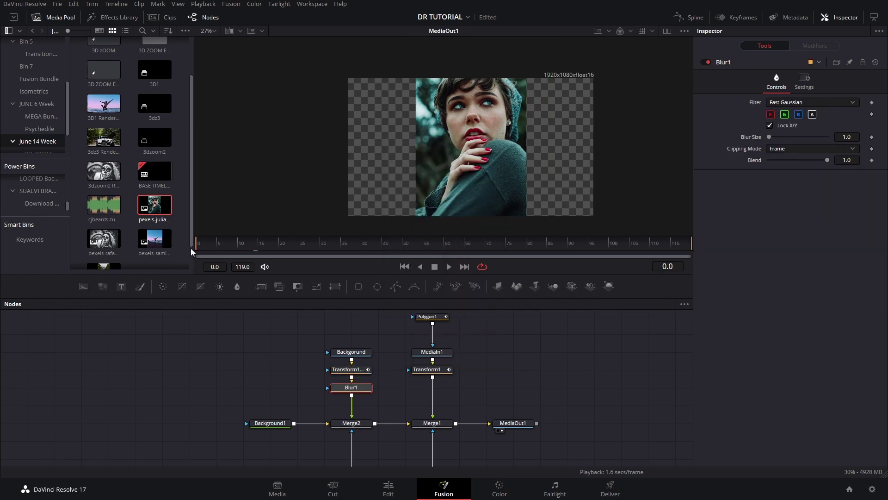
pyautogui.click(872, 138)
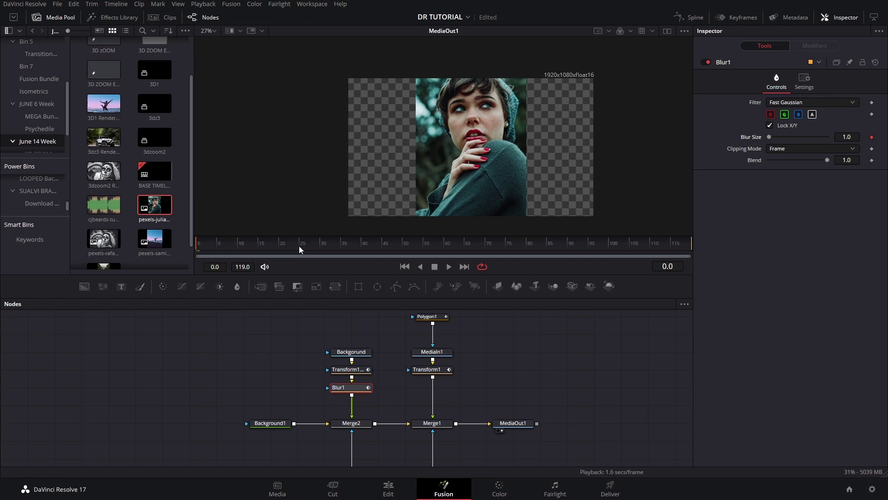
# At frame 30, keyframe Blur1's Blur Size and set it to 8.0.
pyautogui.click(320, 245)
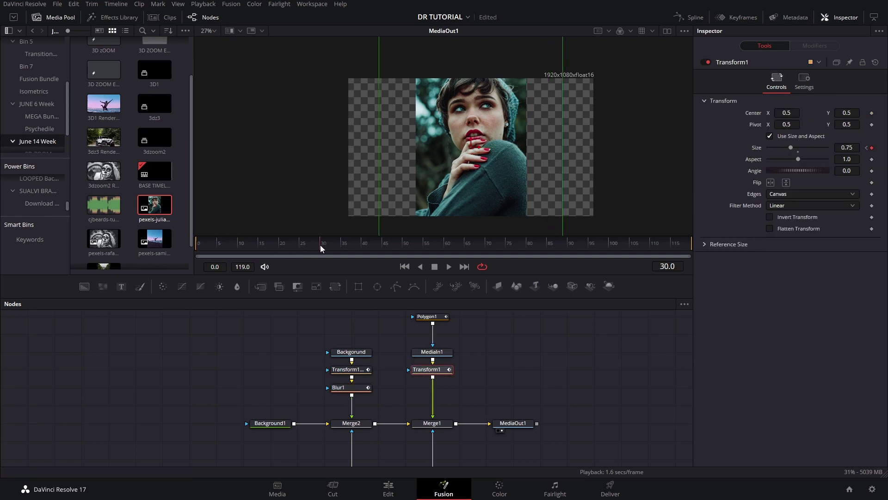
pyautogui.click(348, 369)
pyautogui.click(364, 393)
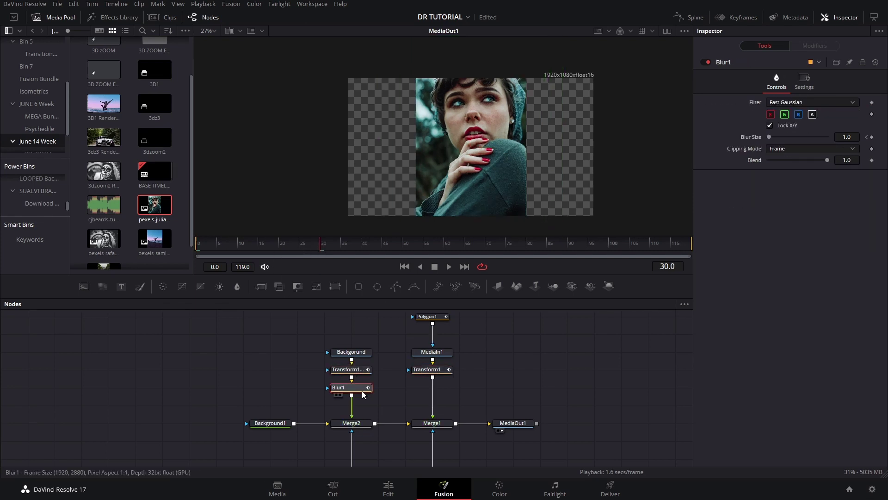
pyautogui.click(872, 137)
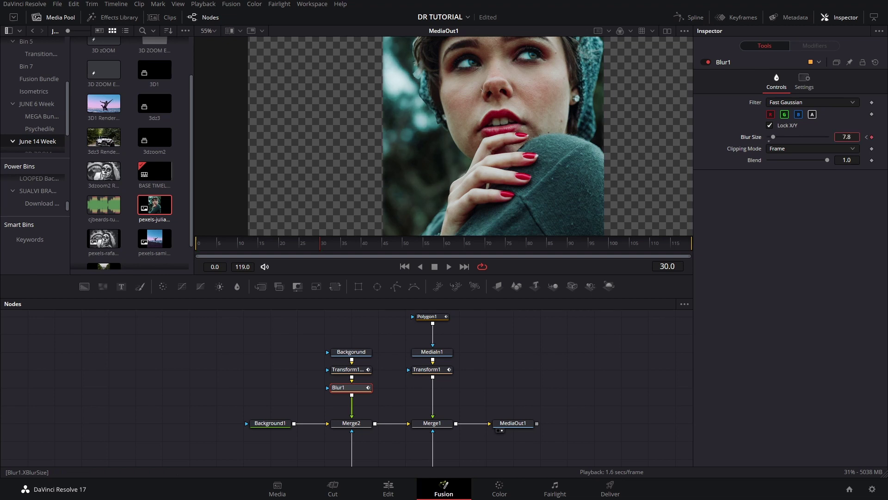
pyautogui.scroll(-5, 540, 133)
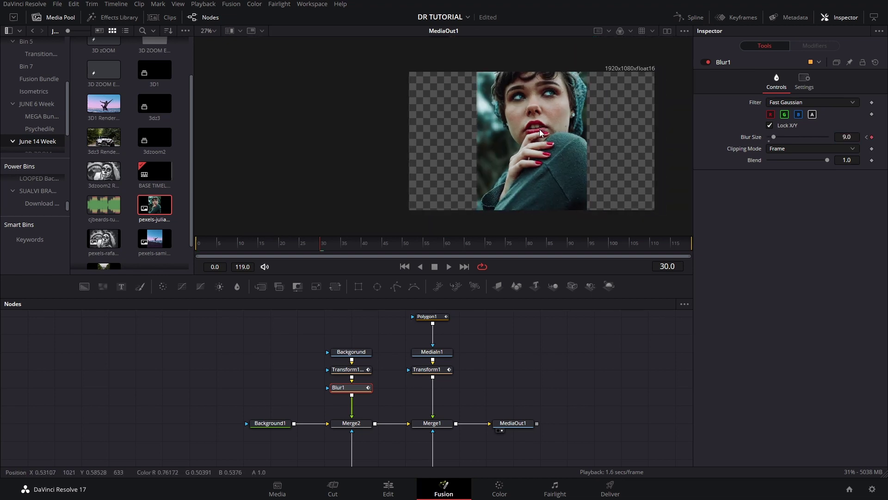
pyautogui.scroll(3, 540, 133)
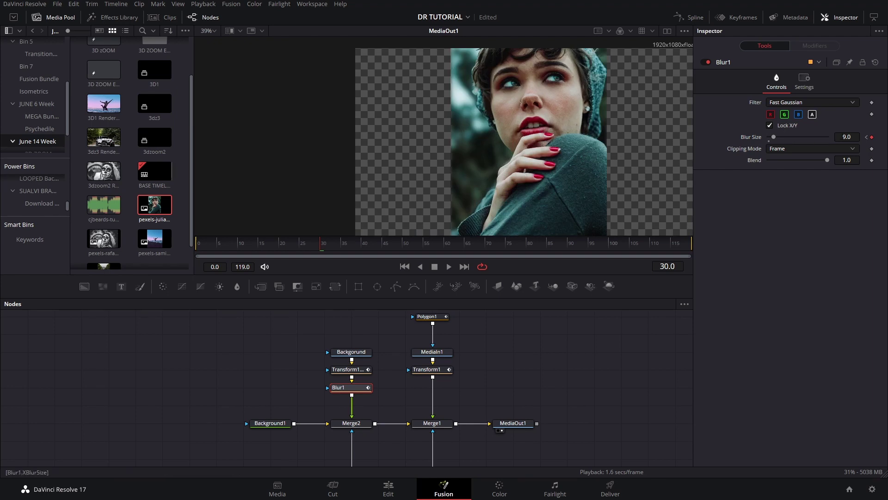
pyautogui.moveTo(847, 137); pyautogui.dragTo(844, 137)
pyautogui.click(847, 137)
pyautogui.write('8')
pyautogui.press('Tab')
pyautogui.click(832, 268)
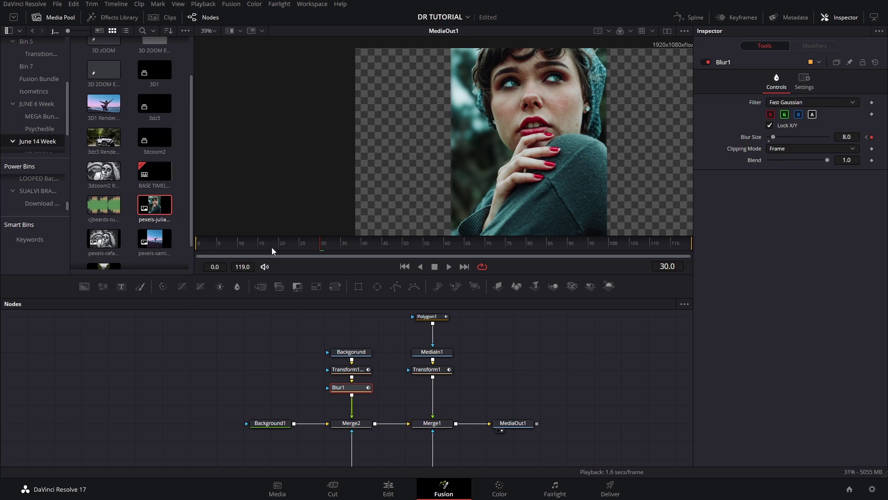
# Smooth Blur1's Blur Size keyframes in the Spline editor to Ease In/Out of 33.0.
pyautogui.moveTo(271, 247); pyautogui.dragTo(175, 242)
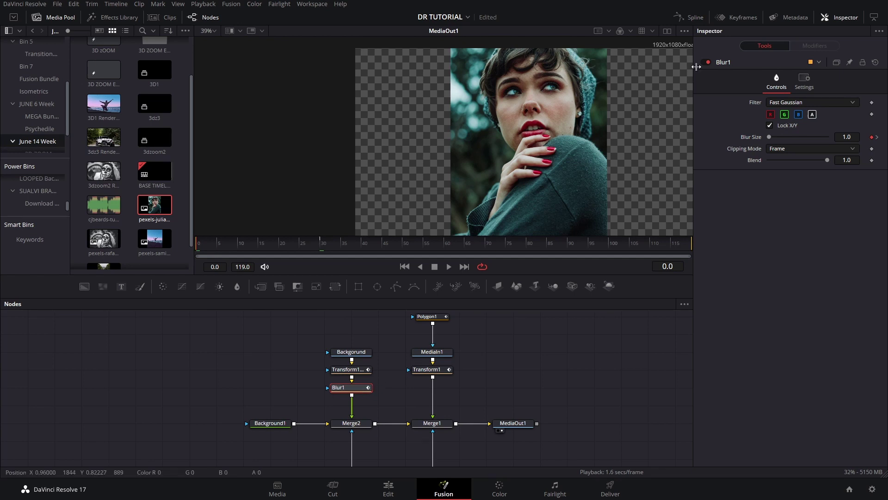
pyautogui.click(694, 17)
pyautogui.hotkey('ctrl', 'a')
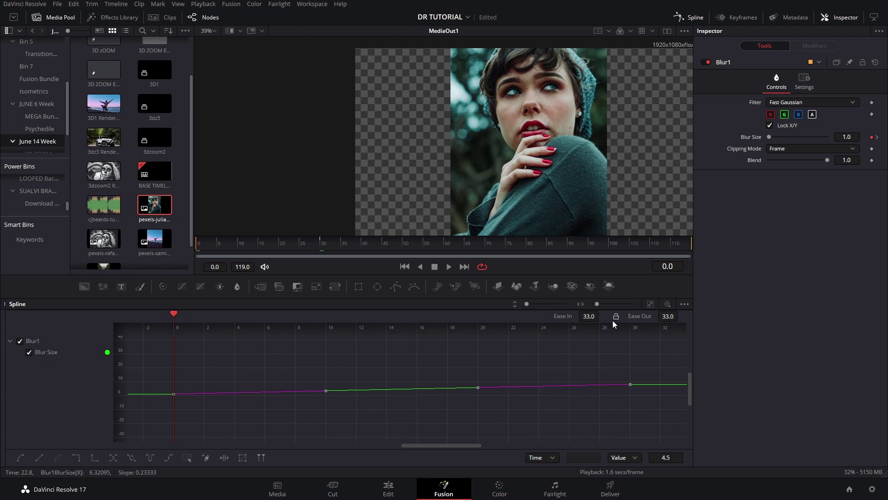
pyautogui.click(613, 351)
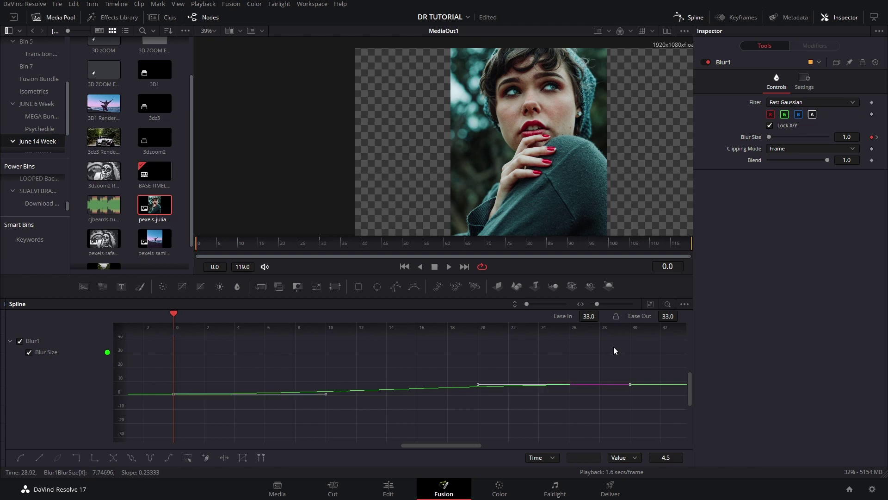
pyautogui.click(695, 18)
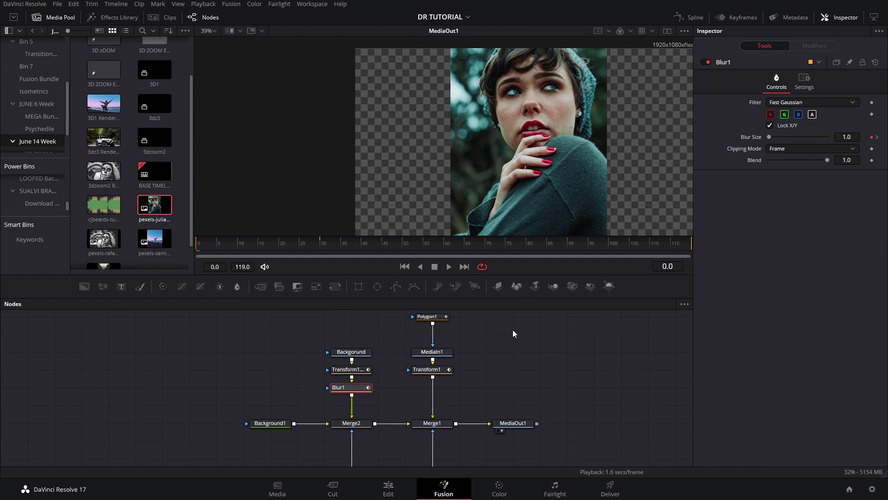
# Enable Motion Blur with Shutter Angle 80 on Transform1_1 and Transform1.
pyautogui.moveTo(487, 364); pyautogui.dragTo(329, 380)
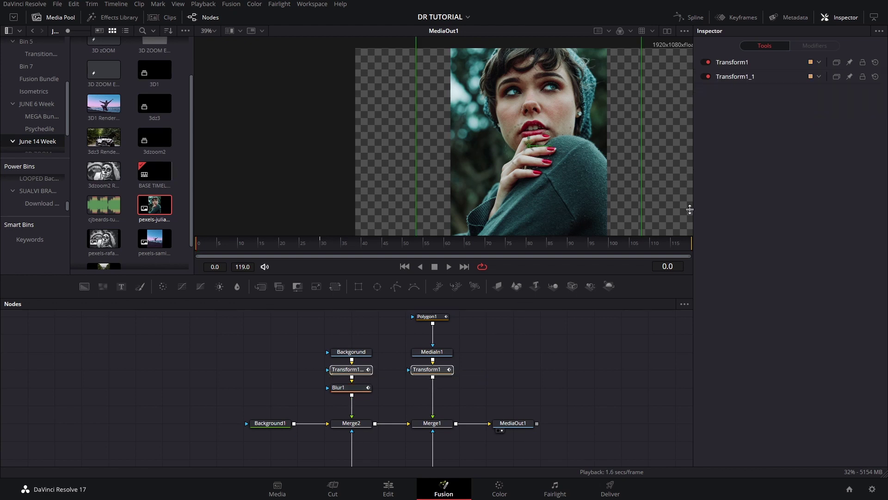
pyautogui.click(744, 78)
pyautogui.click(804, 98)
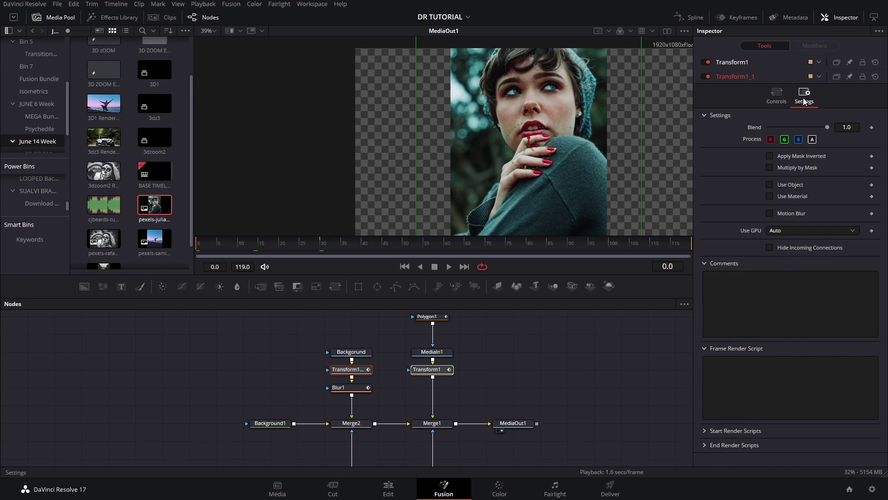
pyautogui.click(787, 212)
pyautogui.click(778, 235)
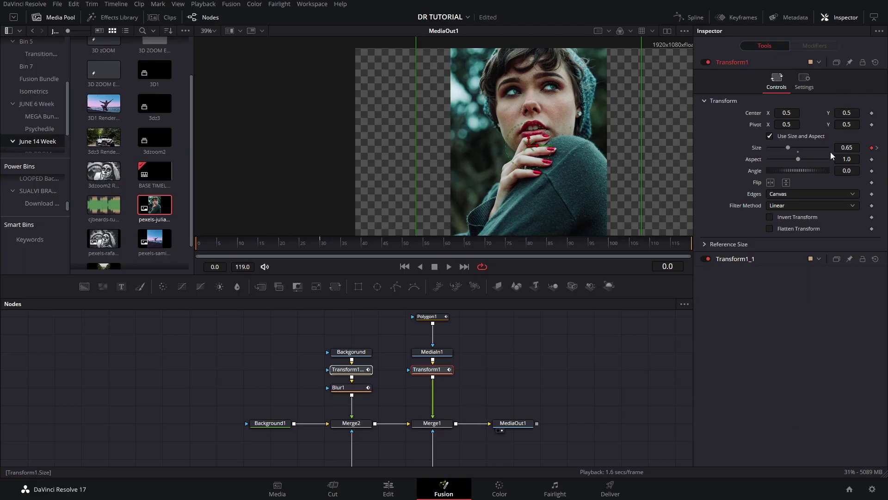
pyautogui.click(802, 82)
pyautogui.click(779, 198)
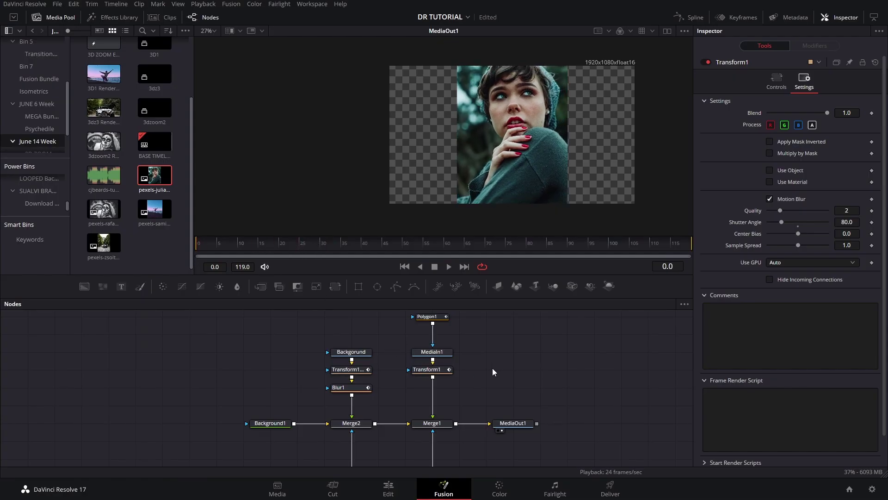
# Ease the final Size and Blur Size keyframes of both Transforms and Blur1, previewing to frame 35.
pyautogui.moveTo(498, 365); pyautogui.dragTo(330, 379)
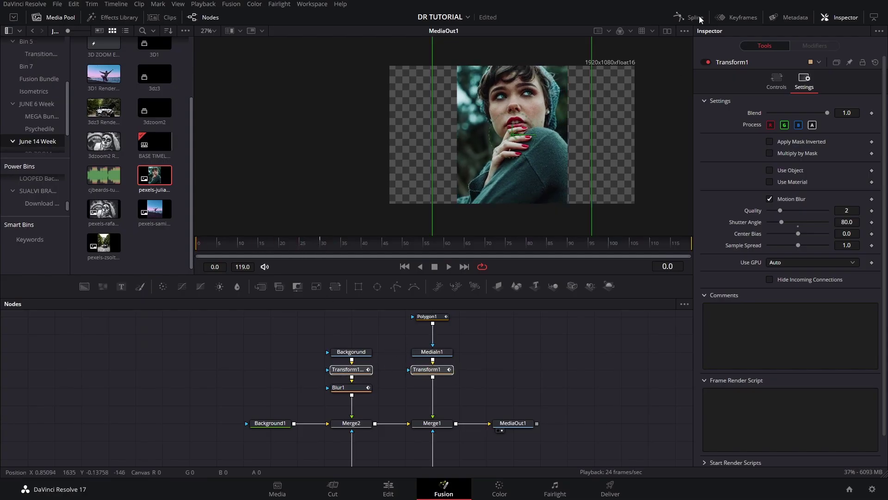
pyautogui.keyDown('ctrl'); pyautogui.click(365, 388); pyautogui.keyUp('ctrl')
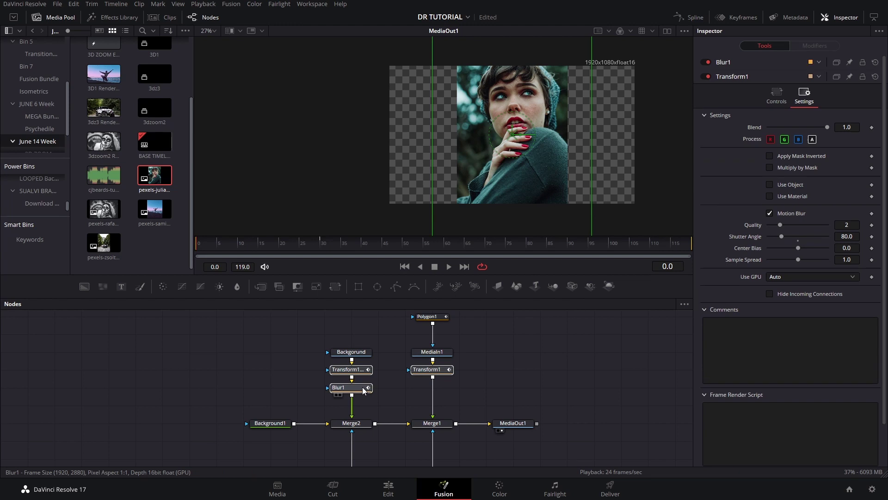
pyautogui.click(691, 17)
pyautogui.moveTo(492, 353); pyautogui.dragTo(511, 429)
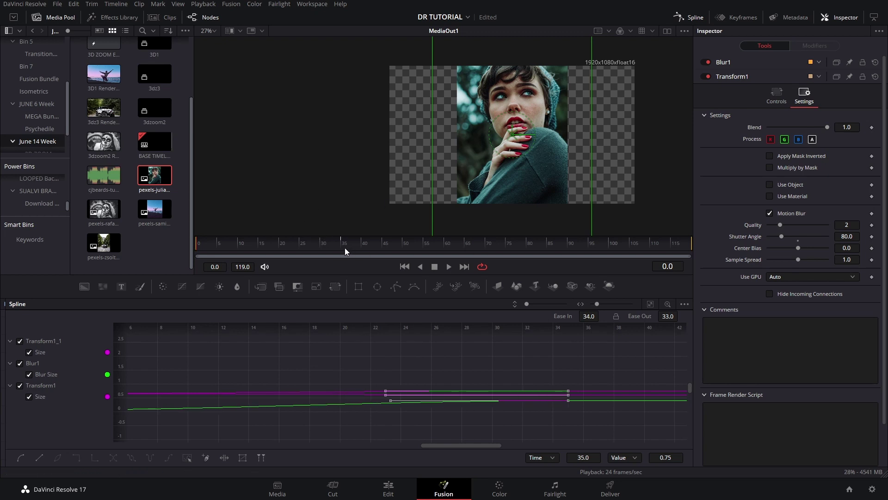
pyautogui.moveTo(345, 248)
pyautogui.mouseDown()
pyautogui.moveTo(327, 247)
pyautogui.moveTo(342, 247)
pyautogui.mouseUp()
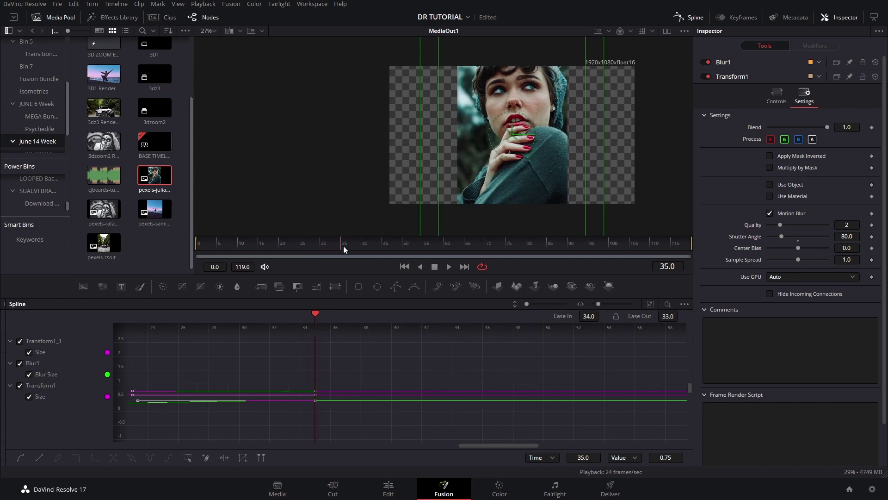
pyautogui.click(690, 18)
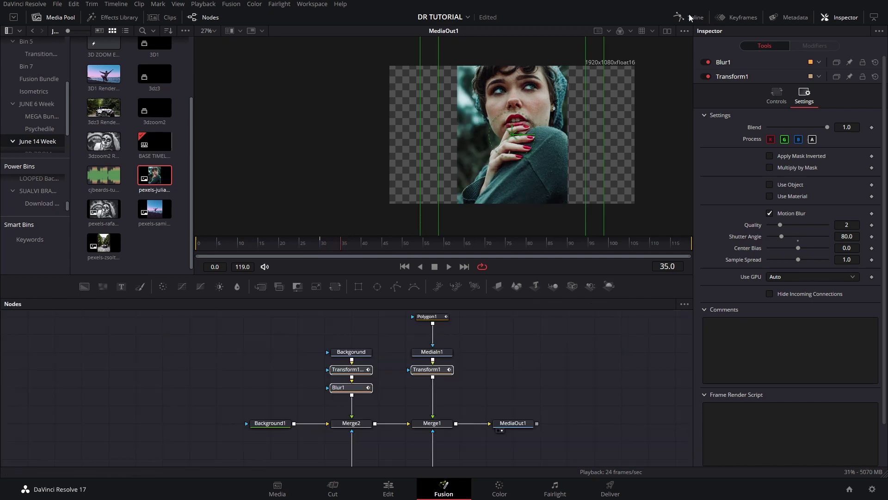